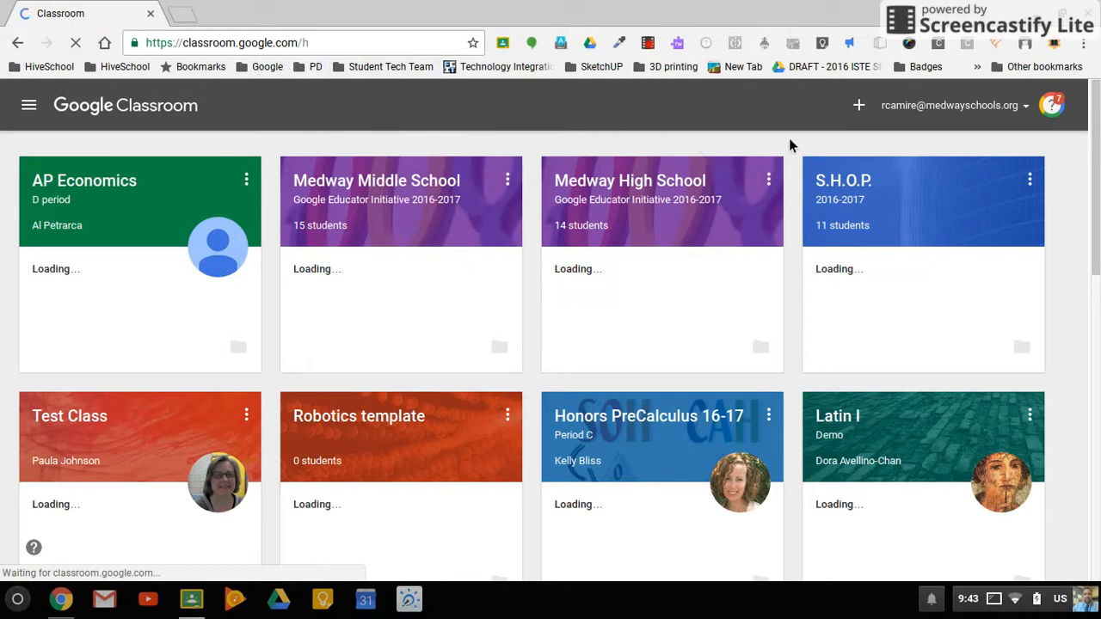
Step: Start creating a new class and name it "Classroom Introduction"
{"action": "left_click", "coordinate": [860, 105]}
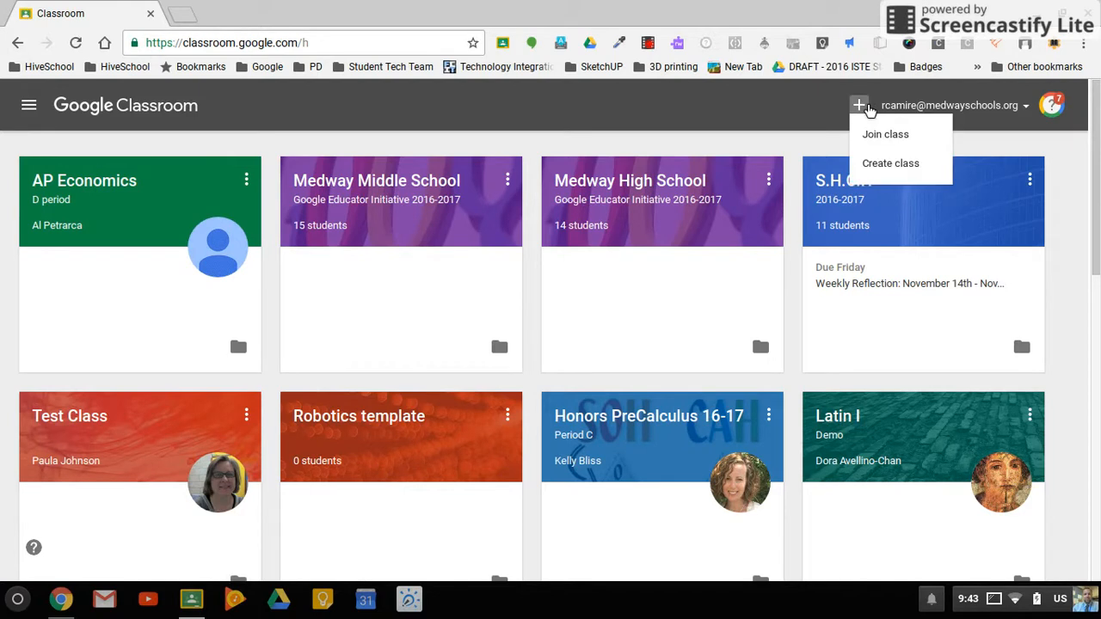
{"action": "left_click", "coordinate": [898, 163]}
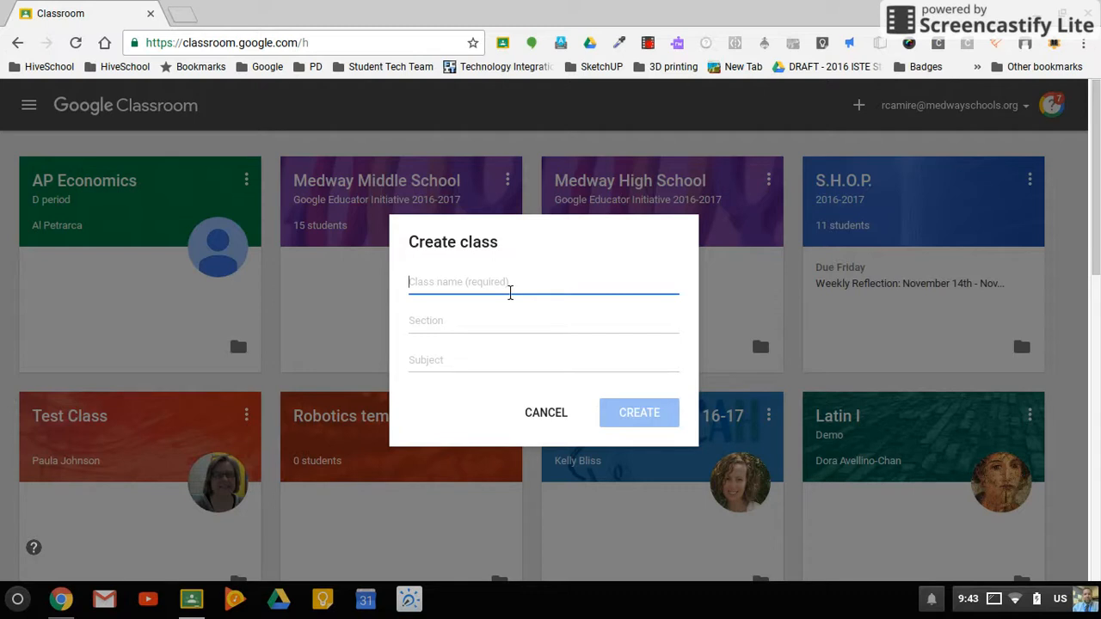
{"action": "type", "text": "Classro"}
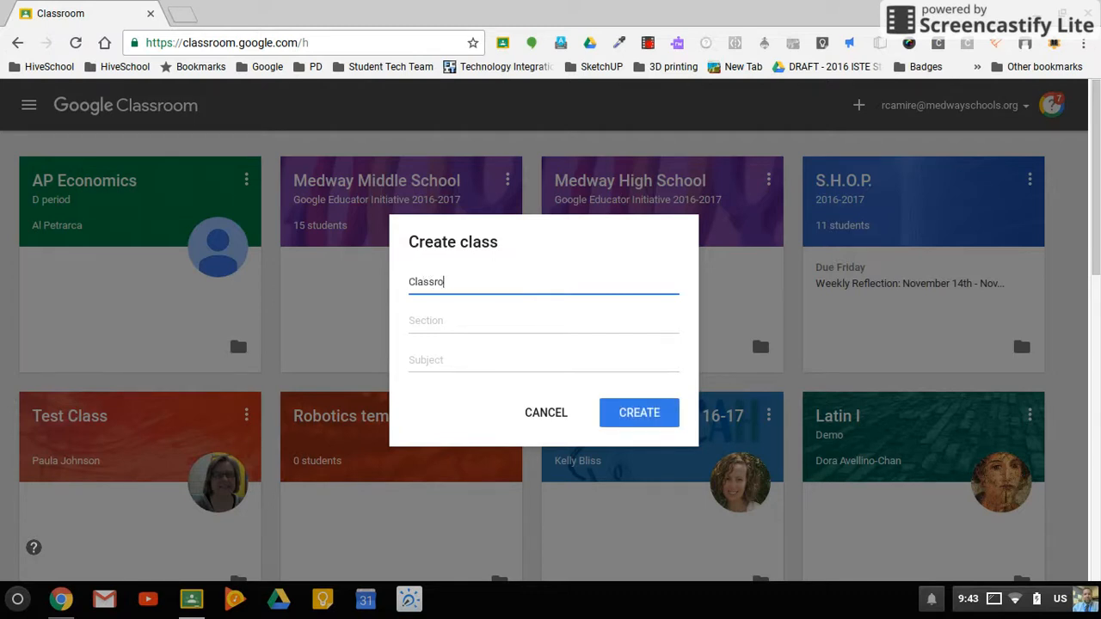
{"action": "type", "text": "om Introduction"}
{"action": "key", "text": "Tab"}
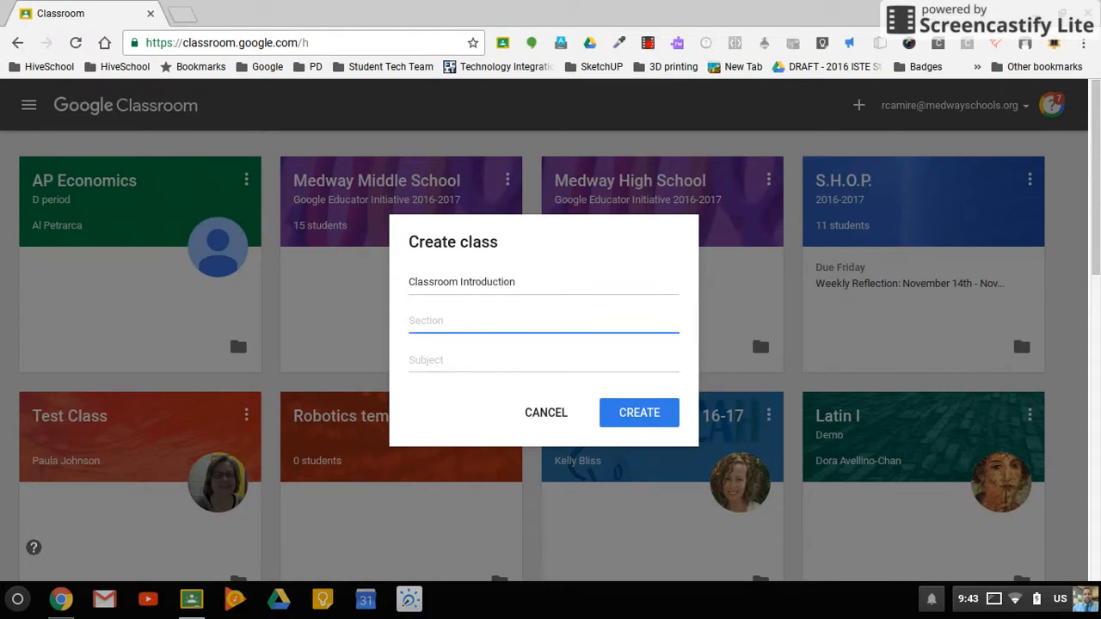
Step: Set the section to "Block B" and the subject to "Technology Integration", and create the class
{"action": "type", "text": "Block B"}
{"action": "key", "text": "Tab"}
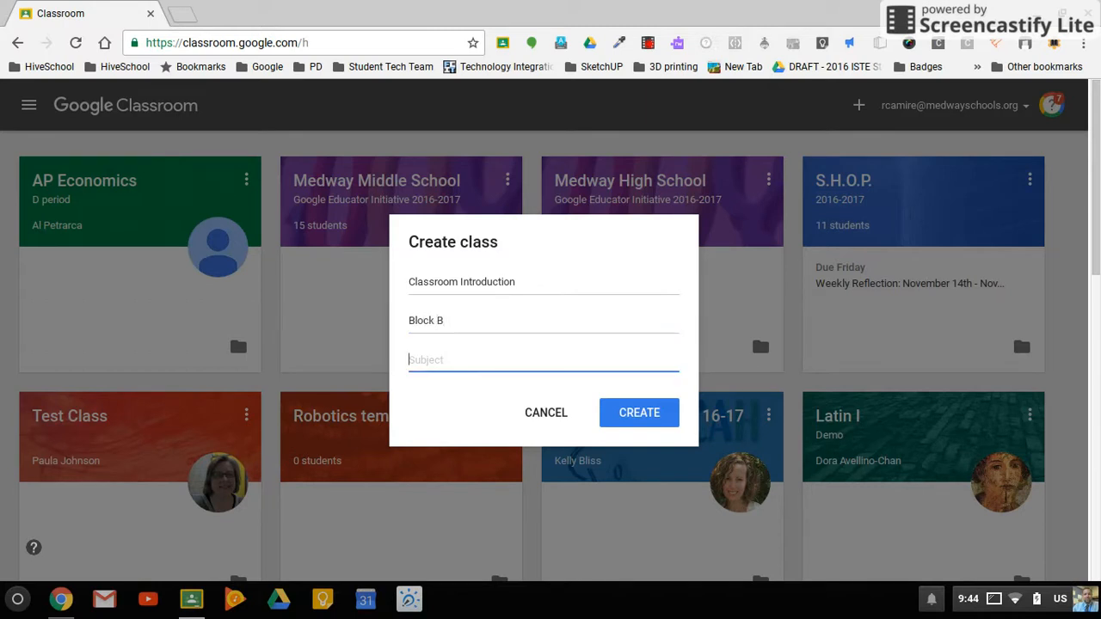
{"action": "type", "text": "Technology INteg"}
{"action": "key", "text": "BackSpace"}
{"action": "key", "text": "BackSpace"}
{"action": "key", "text": "BackSpace"}
{"action": "key", "text": "BackSpace"}
{"action": "type", "text": "ntegration"}
{"action": "left_click", "coordinate": [651, 422]}
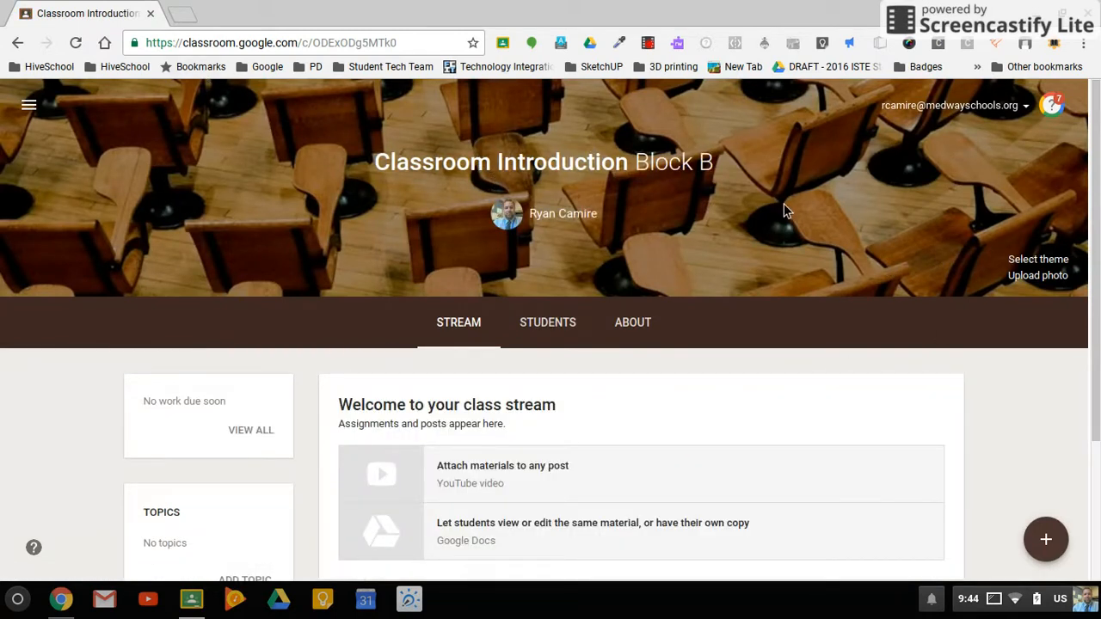
Step: Apply the curved glass skyscraper image from the theme gallery as the class theme
{"action": "left_click", "coordinate": [1044, 259]}
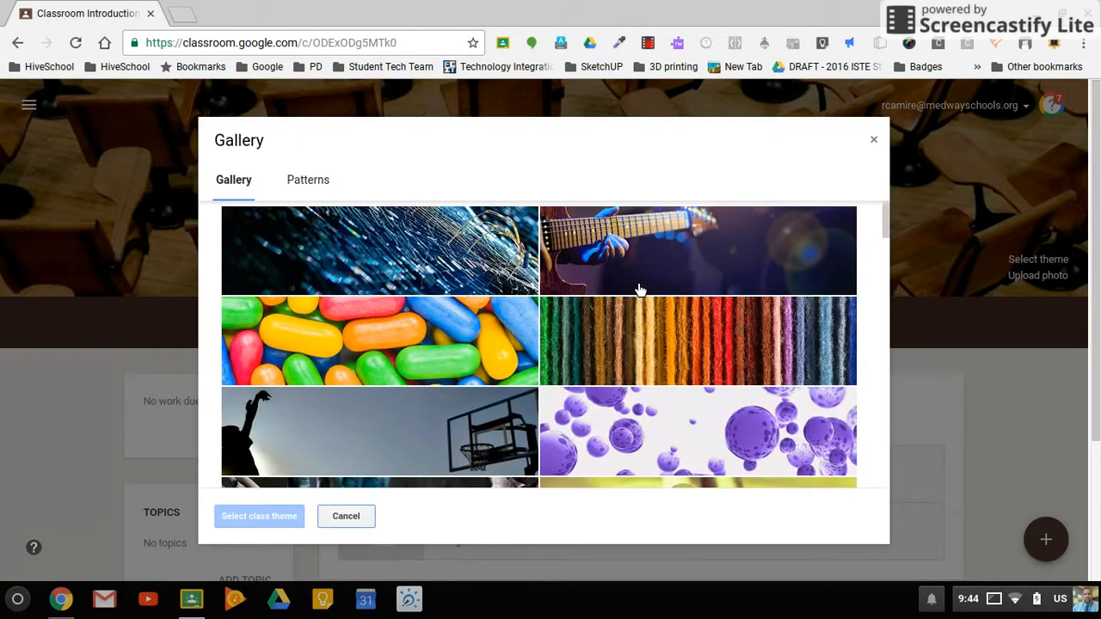
{"action": "scroll", "coordinate": [641, 290], "scroll_direction": "down", "scroll_amount": 1}
{"action": "left_click", "coordinate": [641, 290]}
{"action": "scroll", "coordinate": [641, 290], "scroll_direction": "down", "scroll_amount": 5}
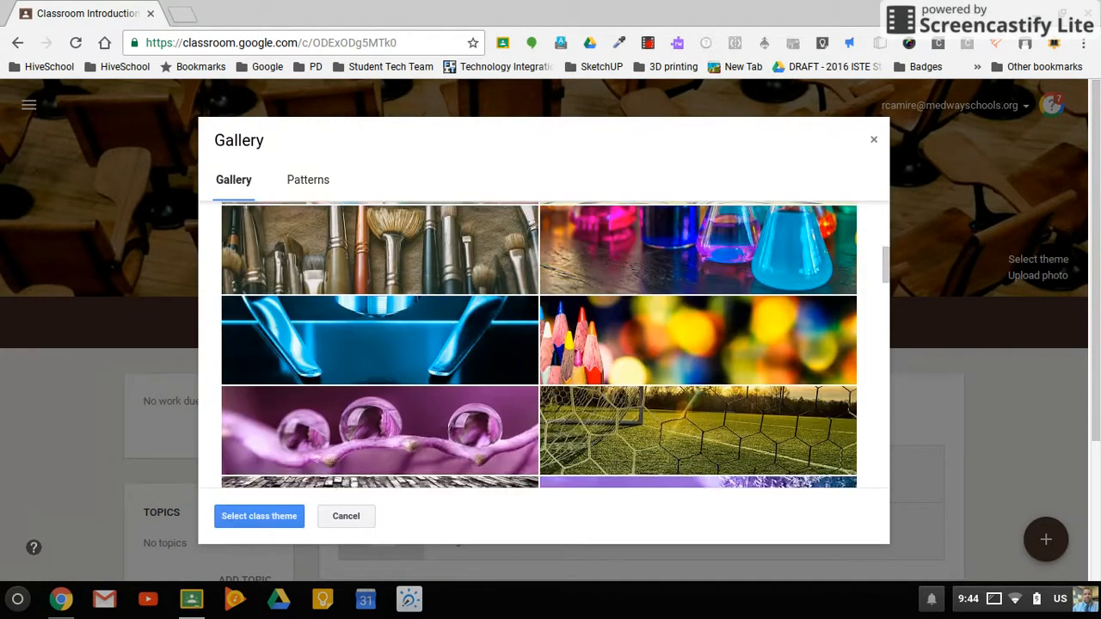
{"action": "scroll", "coordinate": [640, 289], "scroll_direction": "down", "scroll_amount": 10}
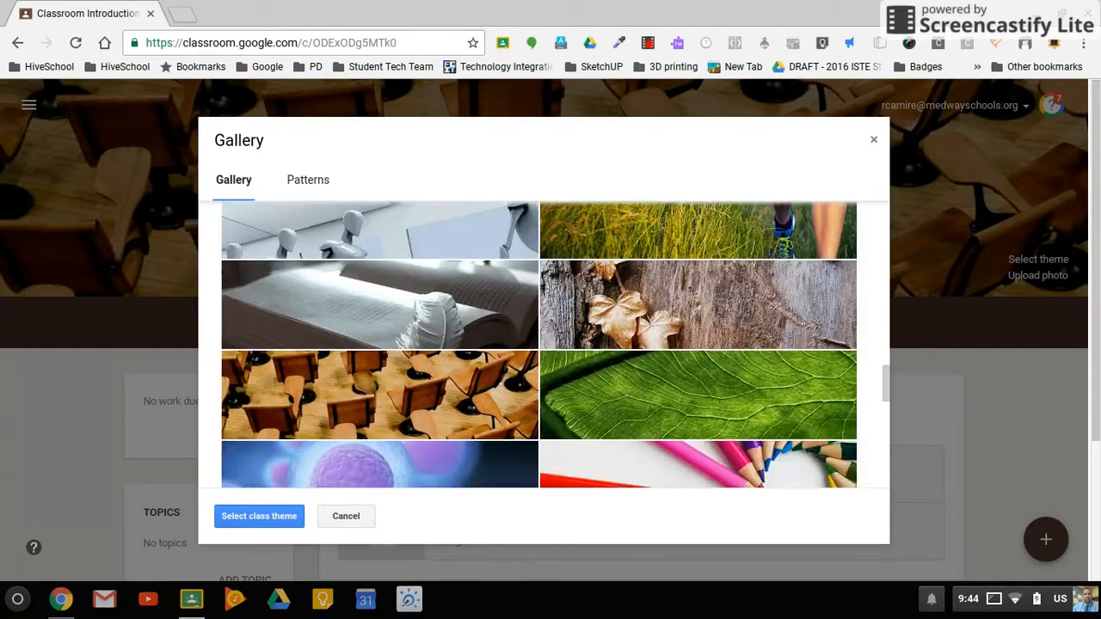
{"action": "scroll", "coordinate": [539, 344], "scroll_direction": "down", "scroll_amount": 8}
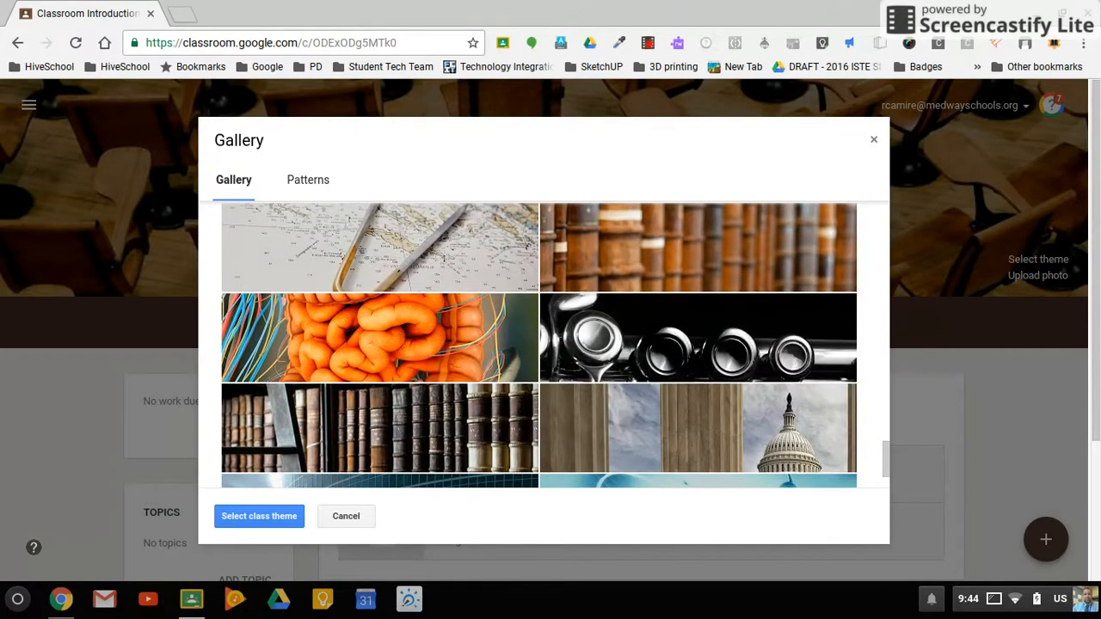
{"action": "scroll", "coordinate": [539, 345], "scroll_direction": "down", "scroll_amount": 3}
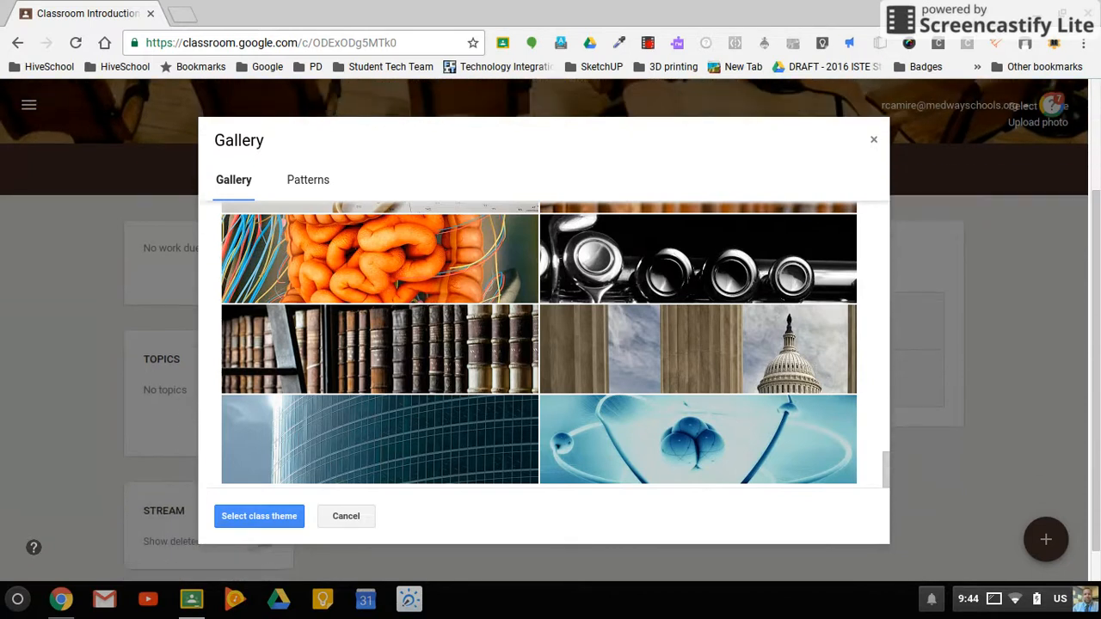
{"action": "left_click", "coordinate": [379, 439]}
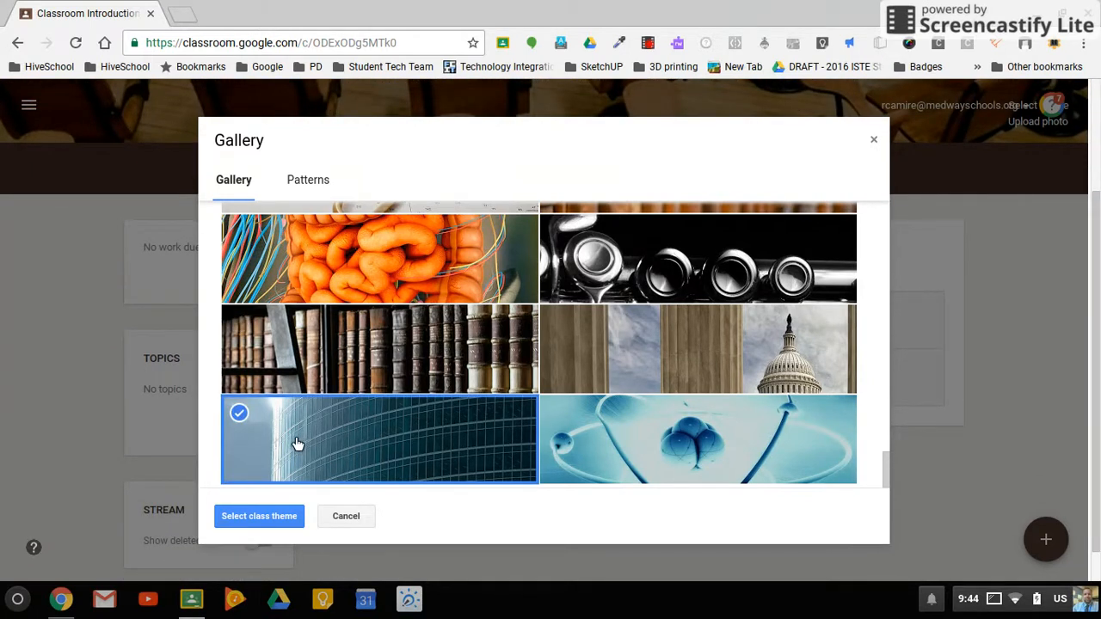
{"action": "left_click", "coordinate": [260, 522]}
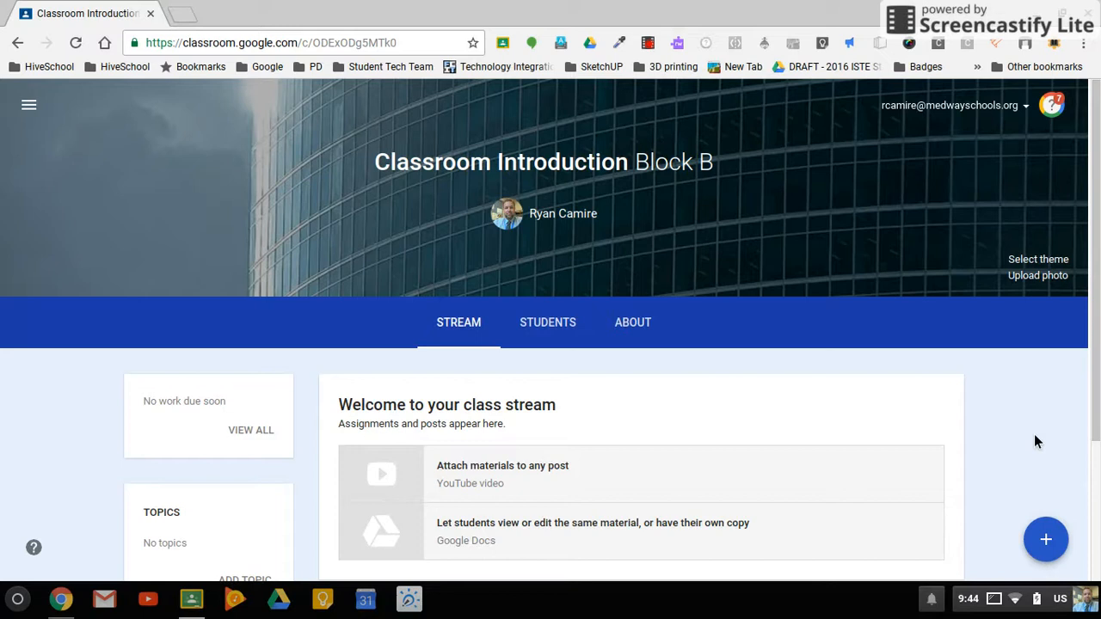
Step: Look over the class stream and the Students page of the new class
{"action": "scroll", "coordinate": [1035, 440], "scroll_direction": "down", "scroll_amount": 2}
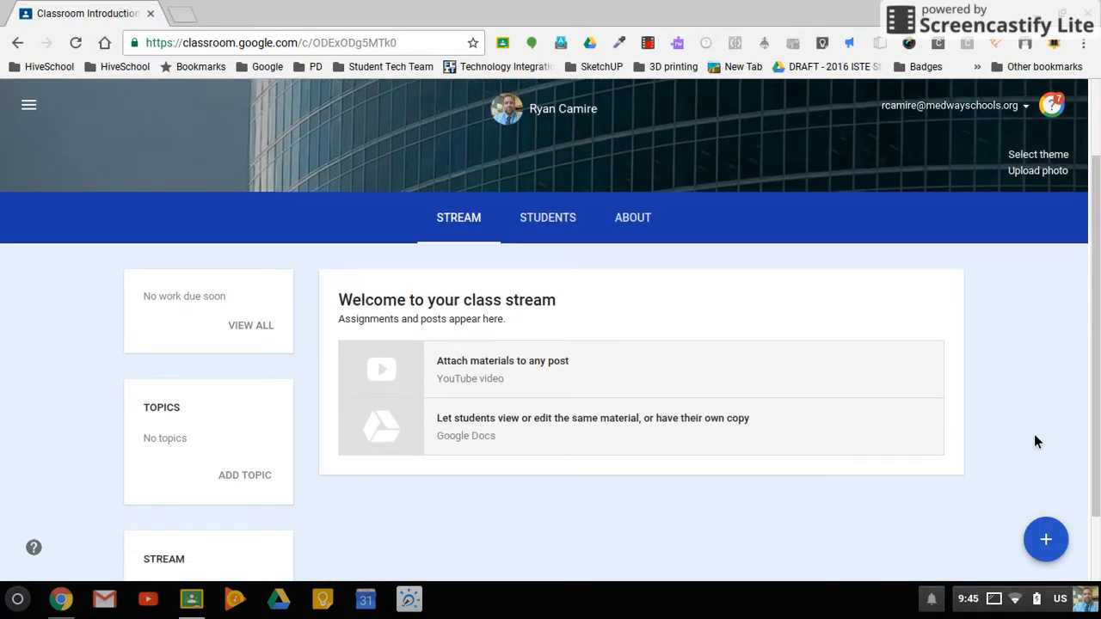
{"action": "left_click", "coordinate": [75, 43]}
{"action": "left_click", "coordinate": [559, 226]}
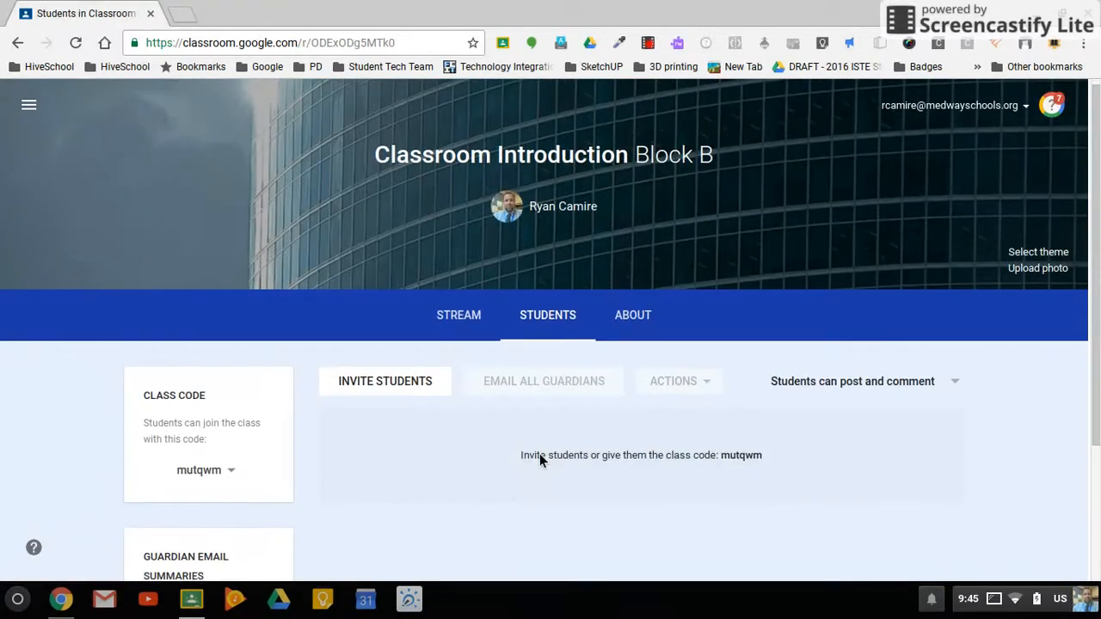
{"action": "scroll", "coordinate": [539, 461], "scroll_direction": "down", "scroll_amount": 3}
{"action": "scroll", "coordinate": [539, 461], "scroll_direction": "up", "scroll_amount": 3}
Step: Enter the class description "This is where you can provide more information." on the About page
{"action": "left_click", "coordinate": [638, 328]}
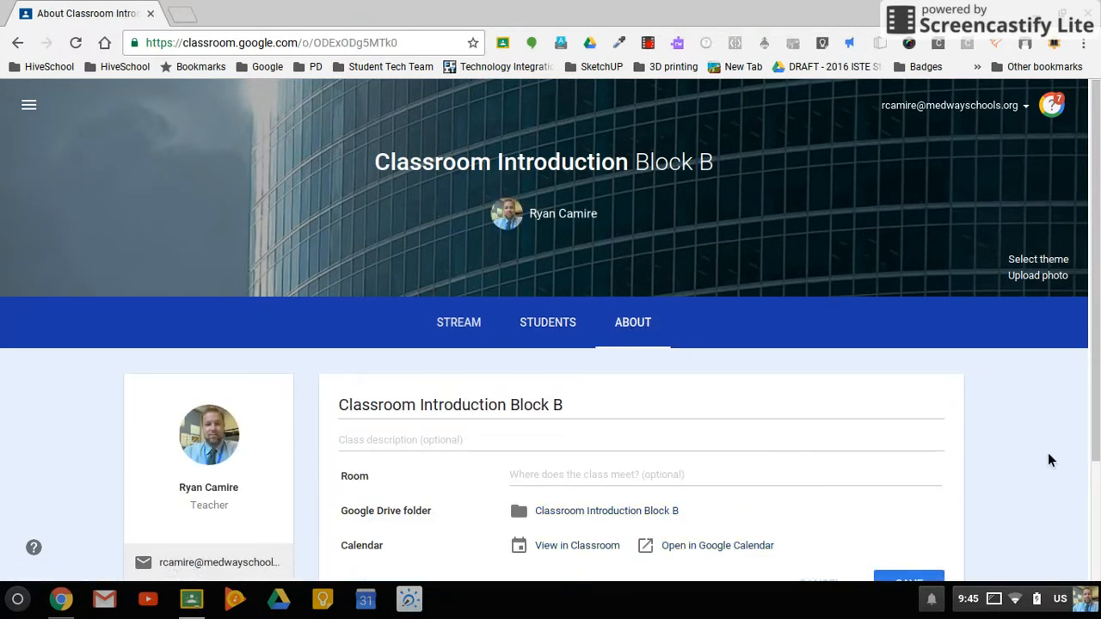
{"action": "scroll", "coordinate": [1049, 455], "scroll_direction": "down", "scroll_amount": 2}
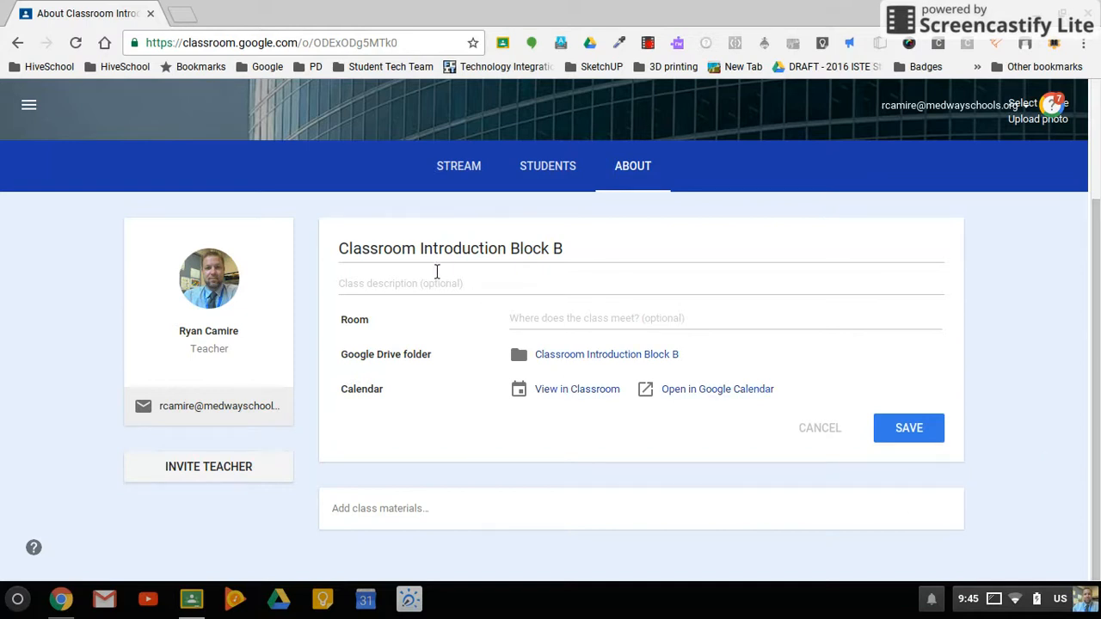
{"action": "left_click", "coordinate": [411, 287]}
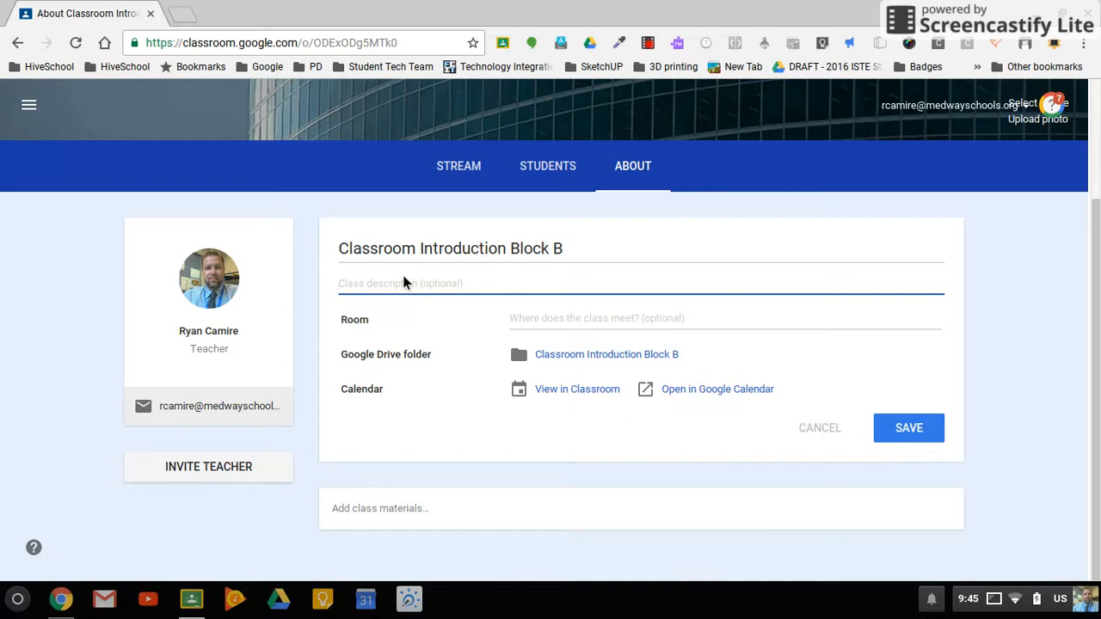
{"action": "type", "text": "This is where you can provide more information."}
Step: Set the class's room to 206-2 and save the class details
{"action": "left_click", "coordinate": [598, 329]}
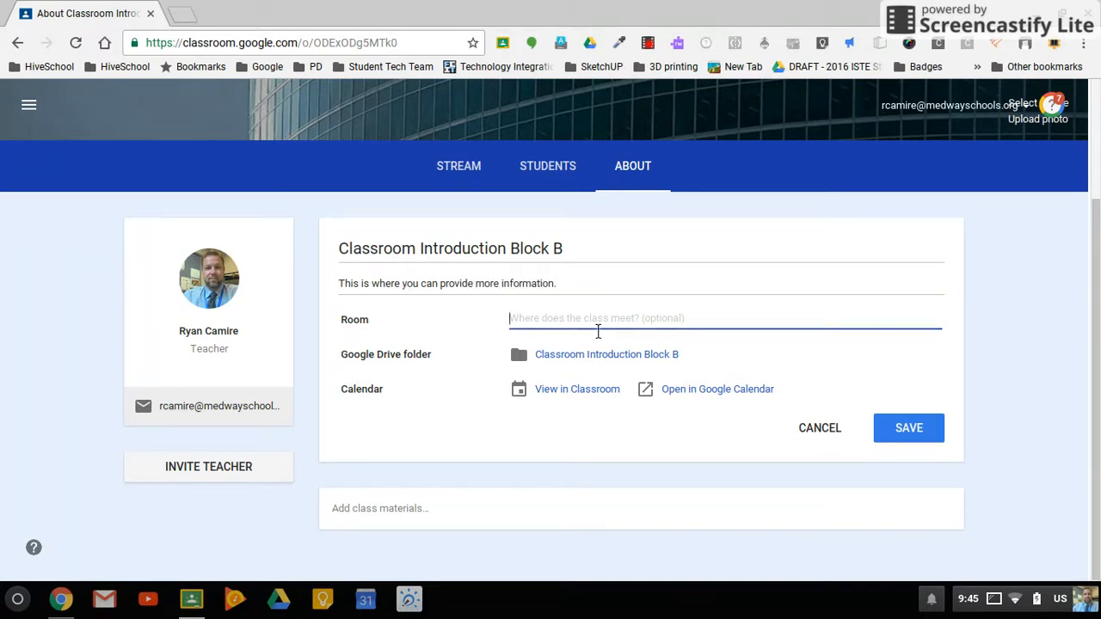
{"action": "type", "text": "206-2"}
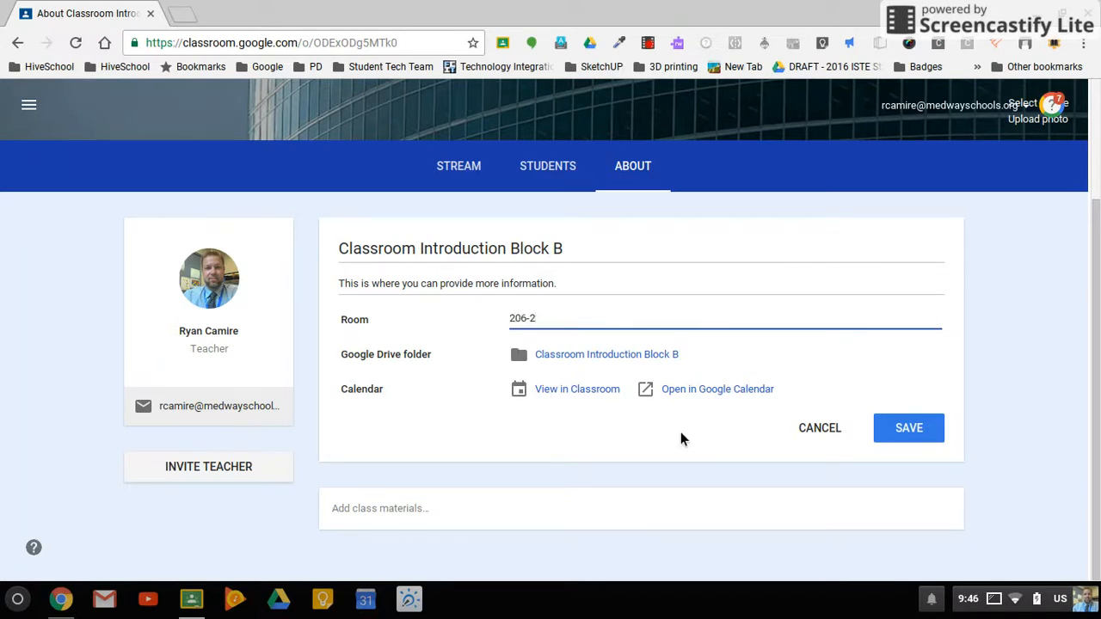
{"action": "left_click", "coordinate": [934, 432]}
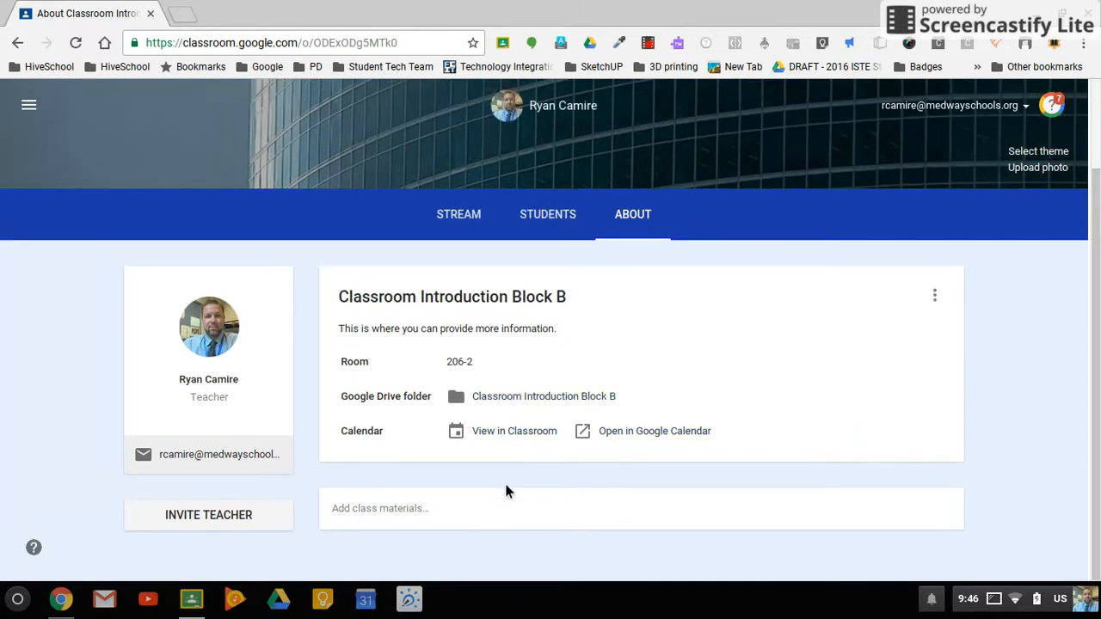
Step: Start a new class materials entry on the About page and title it "Syllabus"
{"action": "left_click", "coordinate": [430, 523]}
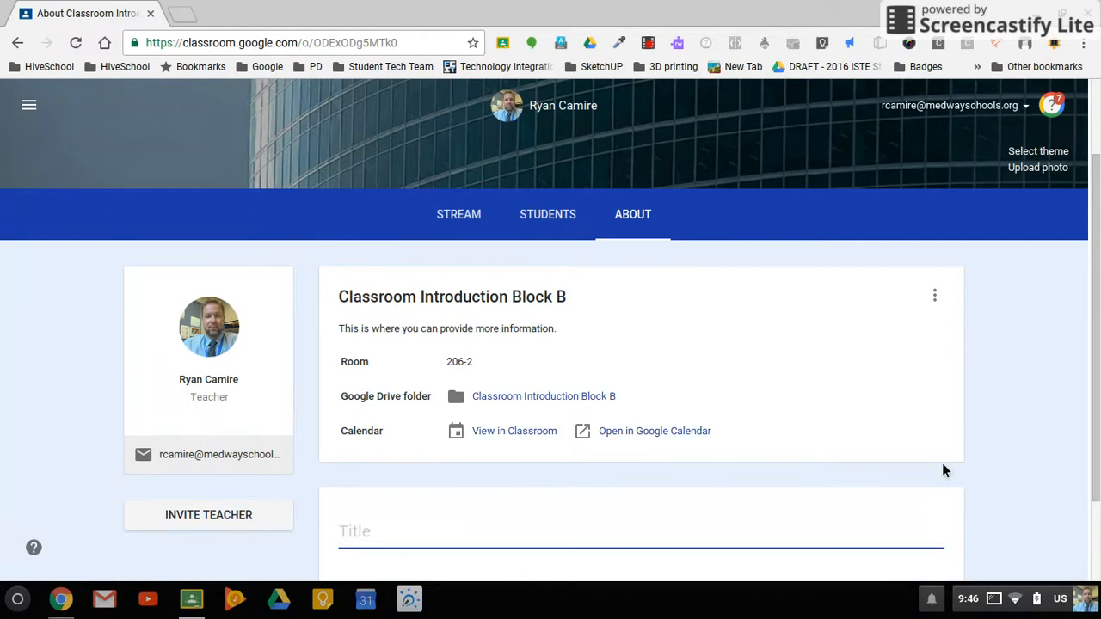
{"action": "scroll", "coordinate": [1074, 437], "scroll_direction": "down", "scroll_amount": 3}
{"action": "type", "text": "Syllabus"}
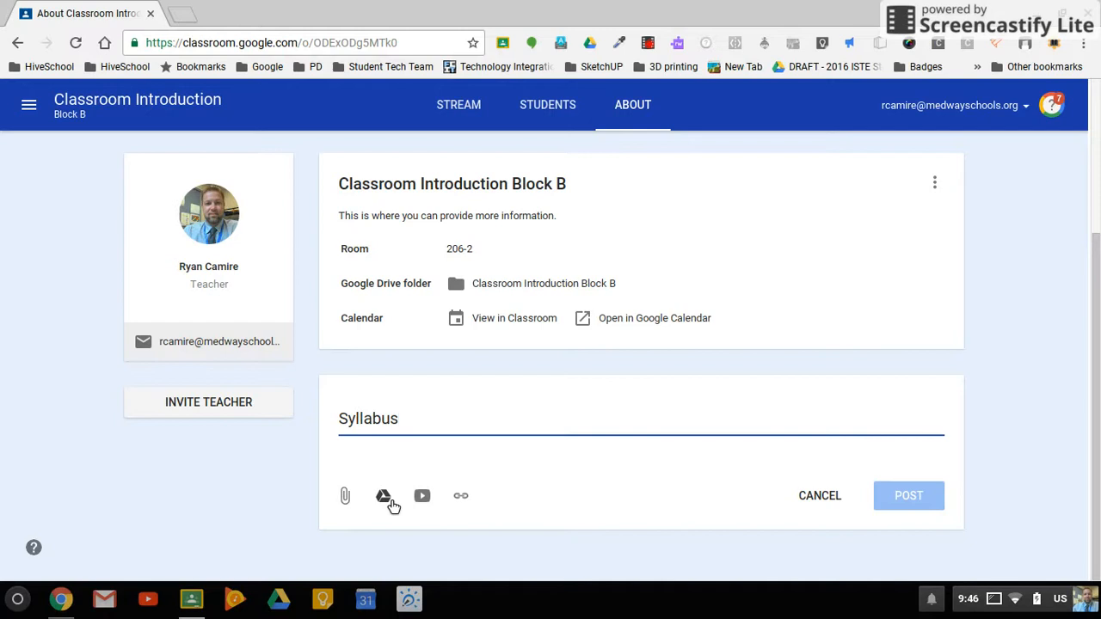
Step: Attach the recent Google Drive spreadsheet "Chromebook Master List" to the Syllabus material and post it
{"action": "left_click", "coordinate": [385, 497]}
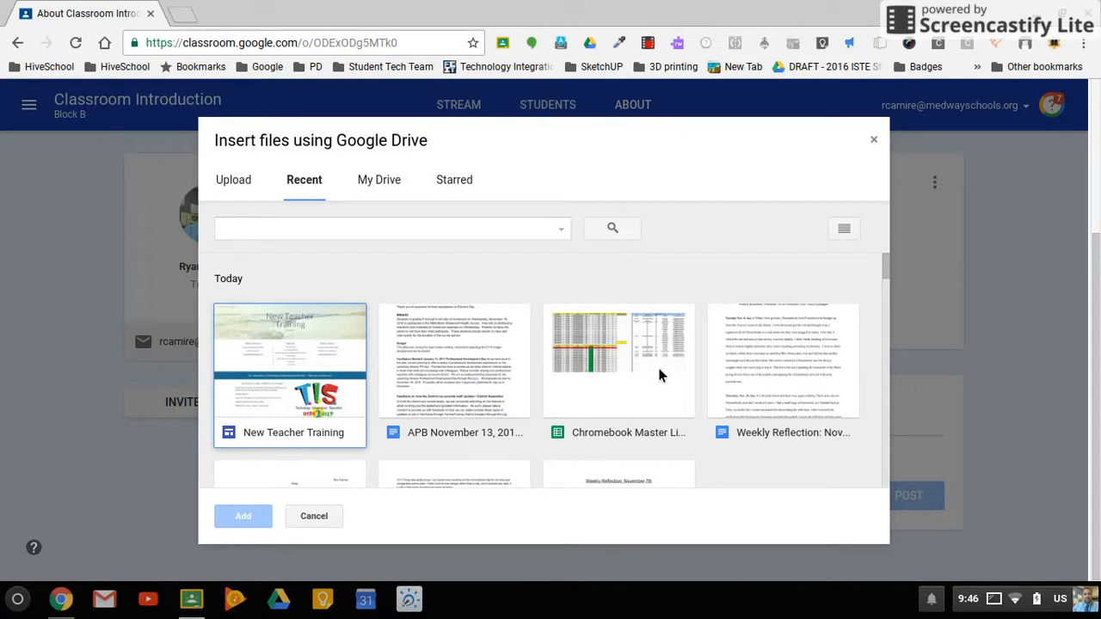
{"action": "scroll", "coordinate": [750, 348], "scroll_direction": "down", "scroll_amount": 1}
{"action": "left_click", "coordinate": [750, 351]}
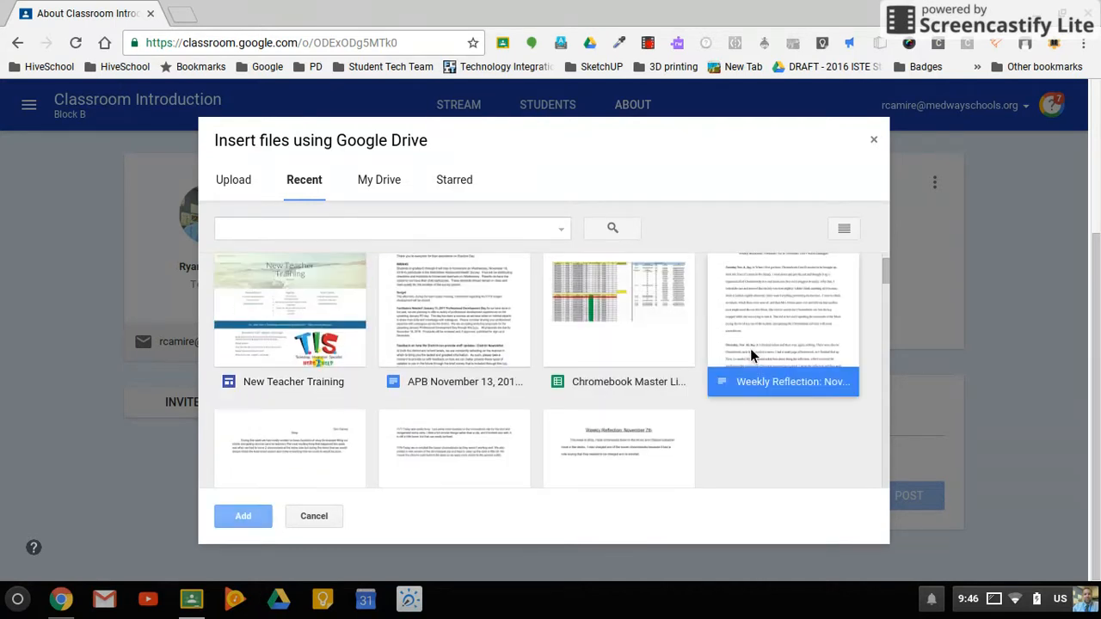
{"action": "left_click", "coordinate": [618, 286]}
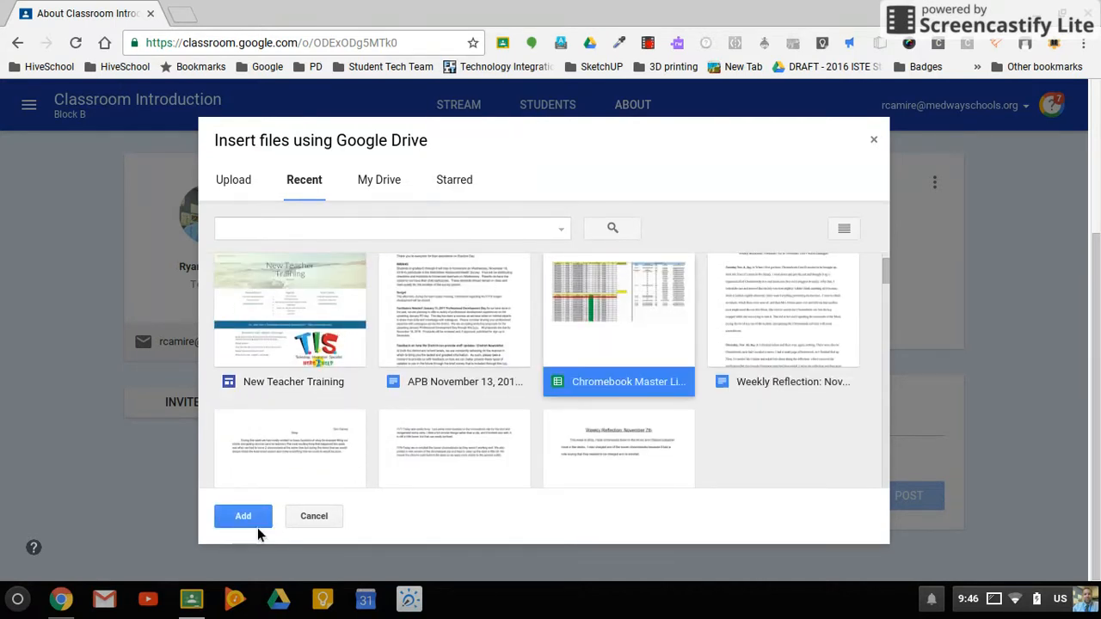
{"action": "left_click", "coordinate": [249, 521]}
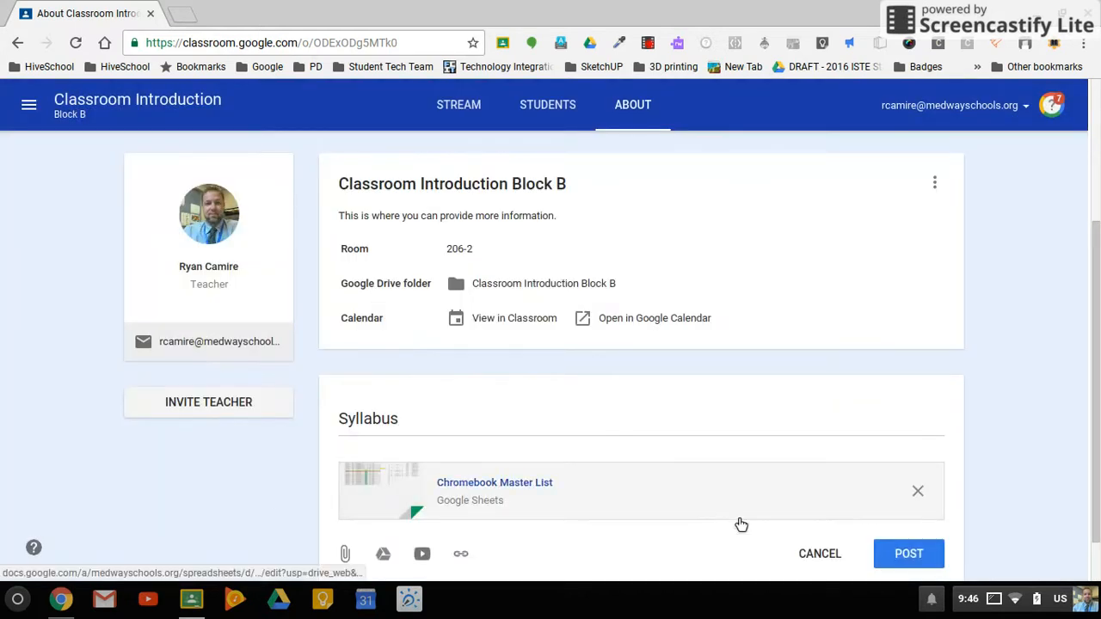
{"action": "scroll", "coordinate": [648, 541], "scroll_direction": "down", "scroll_amount": 1}
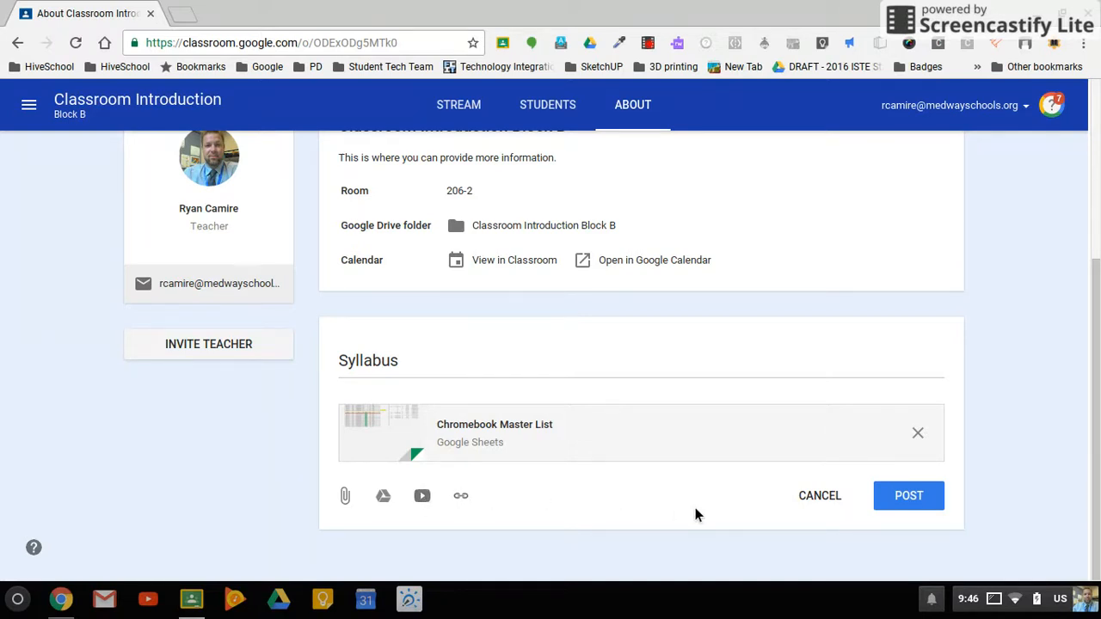
{"action": "left_click", "coordinate": [905, 502]}
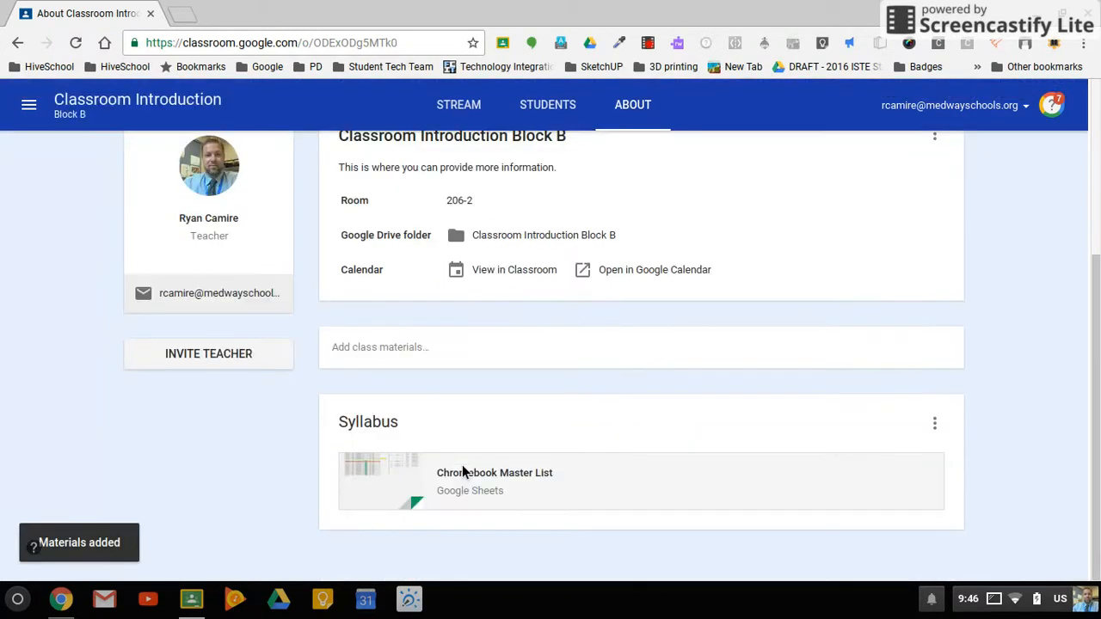
Step: Start another class materials entry and attach the YouTube video "Google Classroom Tutorial 2015", found by searching for "Google Classroom"
{"action": "left_click", "coordinate": [384, 350]}
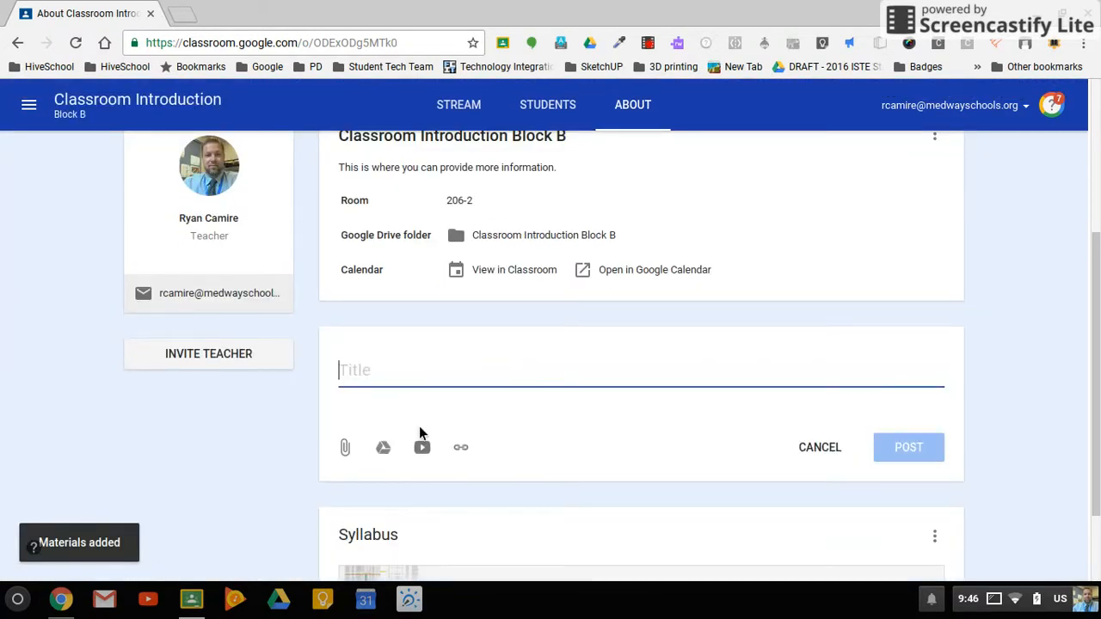
{"action": "left_click", "coordinate": [422, 447]}
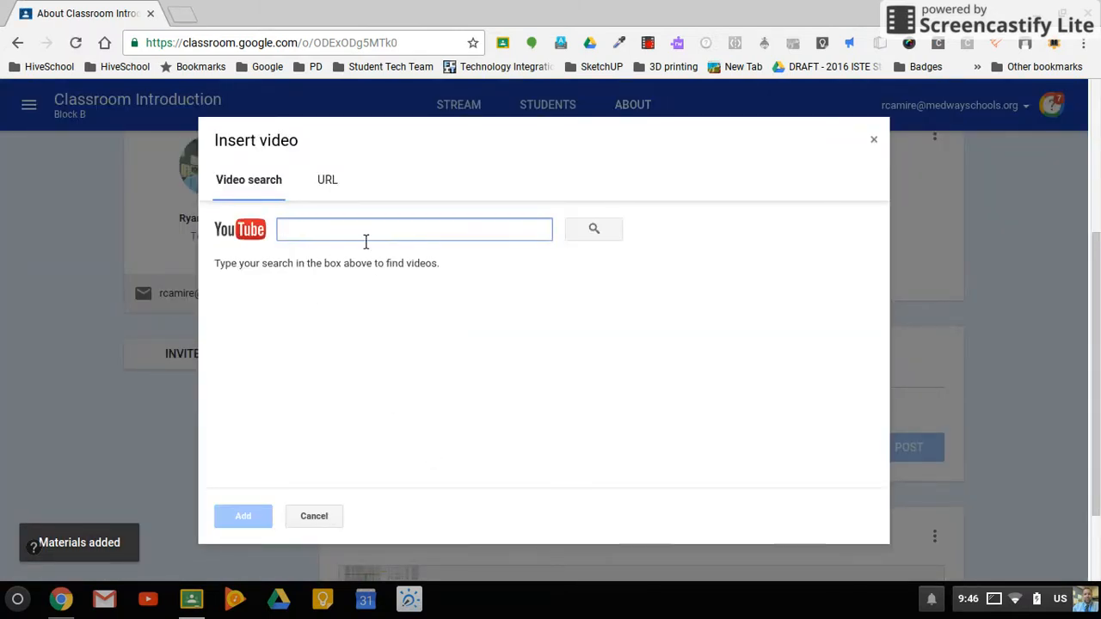
{"action": "type", "text": "Google"}
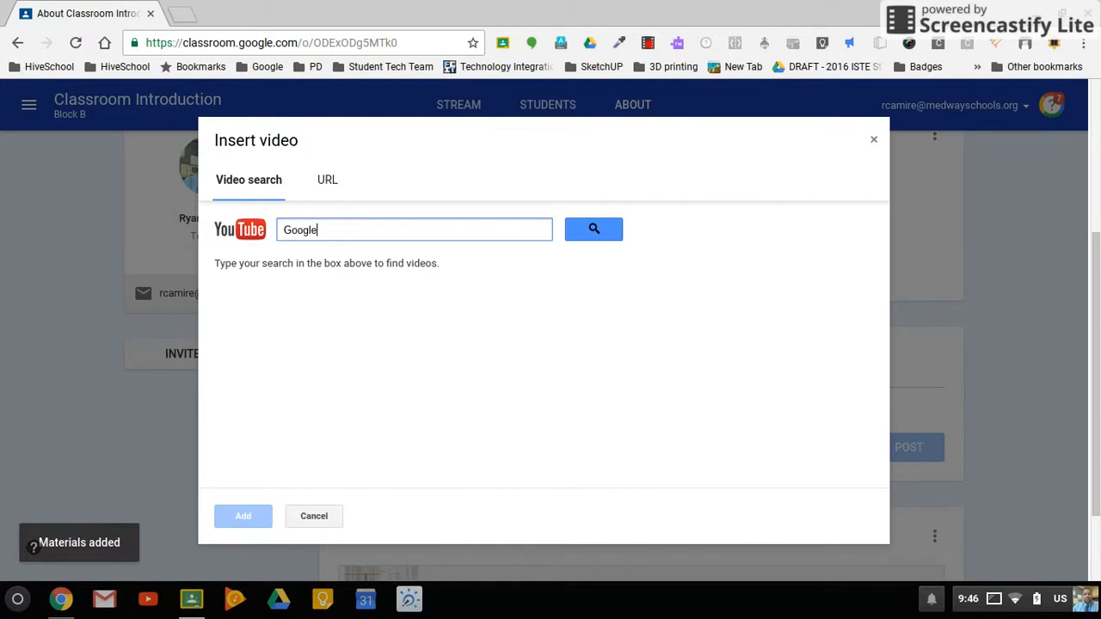
{"action": "type", "text": " Classroom"}
{"action": "key", "text": "Return"}
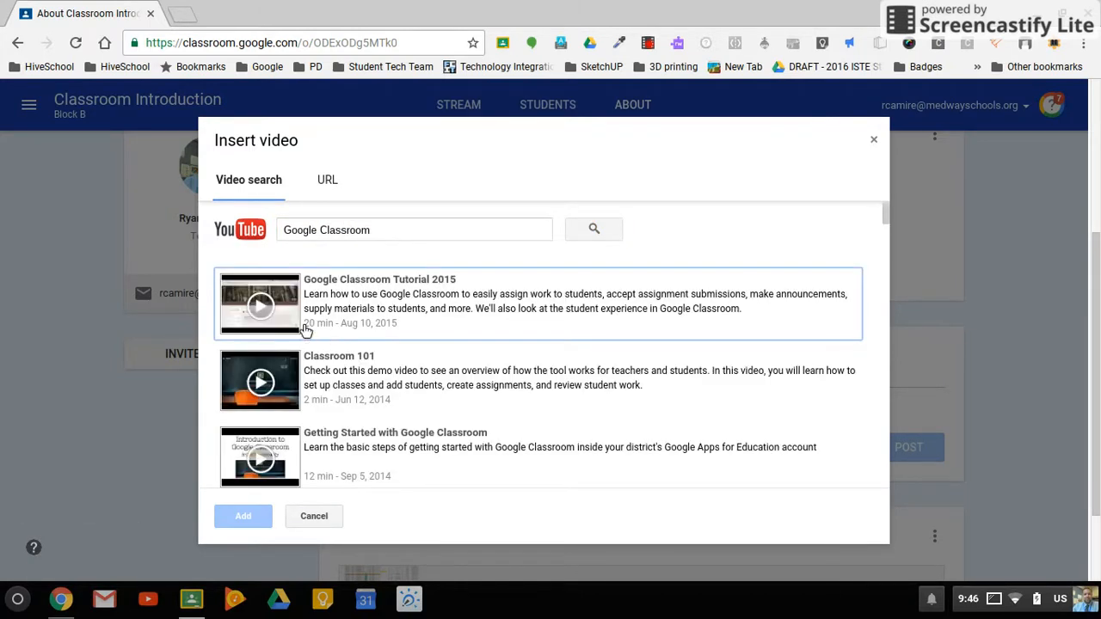
{"action": "left_click", "coordinate": [332, 297]}
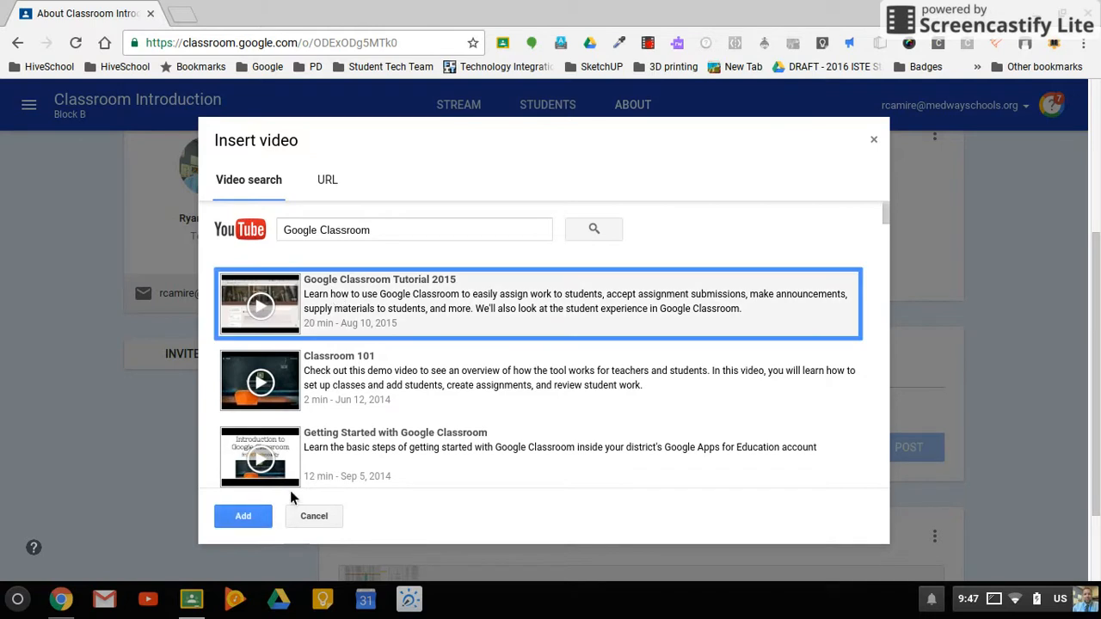
{"action": "left_click", "coordinate": [243, 516]}
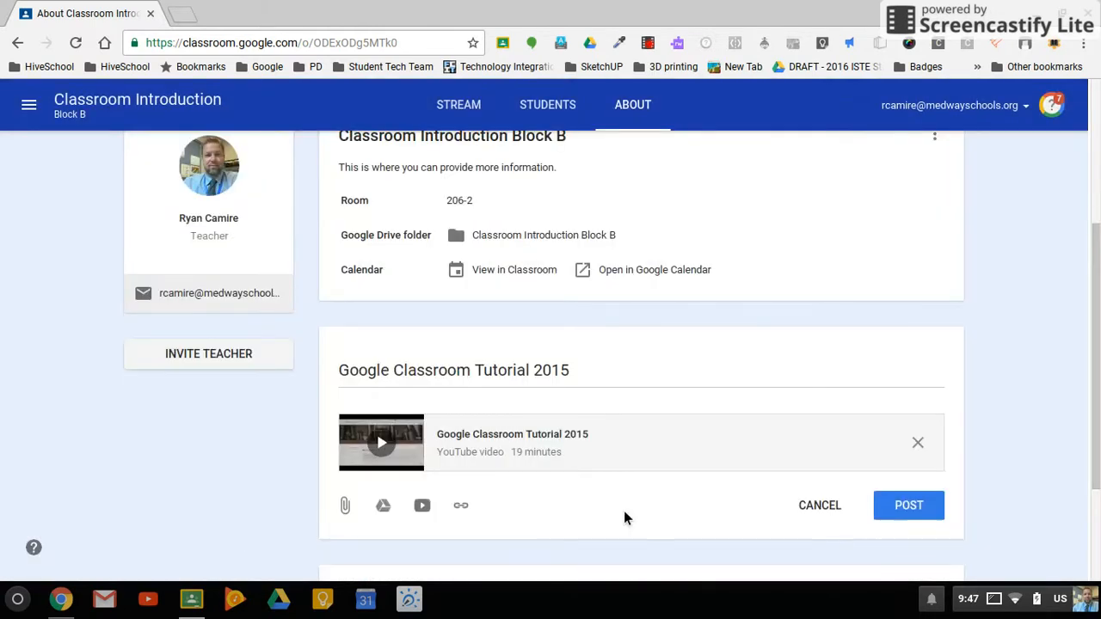
{"action": "left_click", "coordinate": [924, 518]}
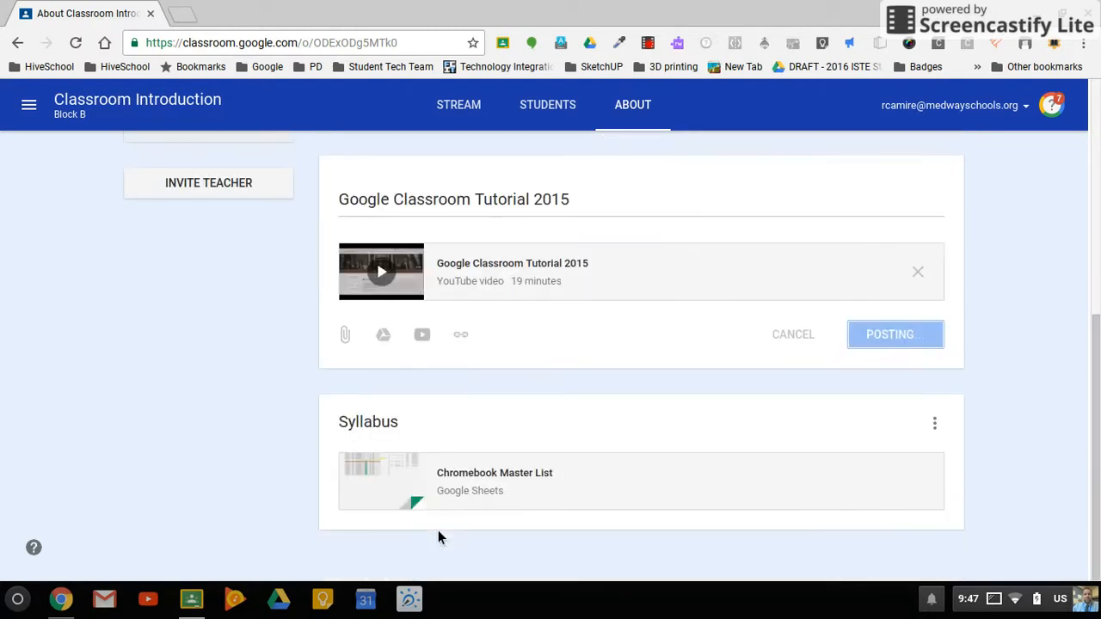
{"action": "left_click", "coordinate": [865, 337]}
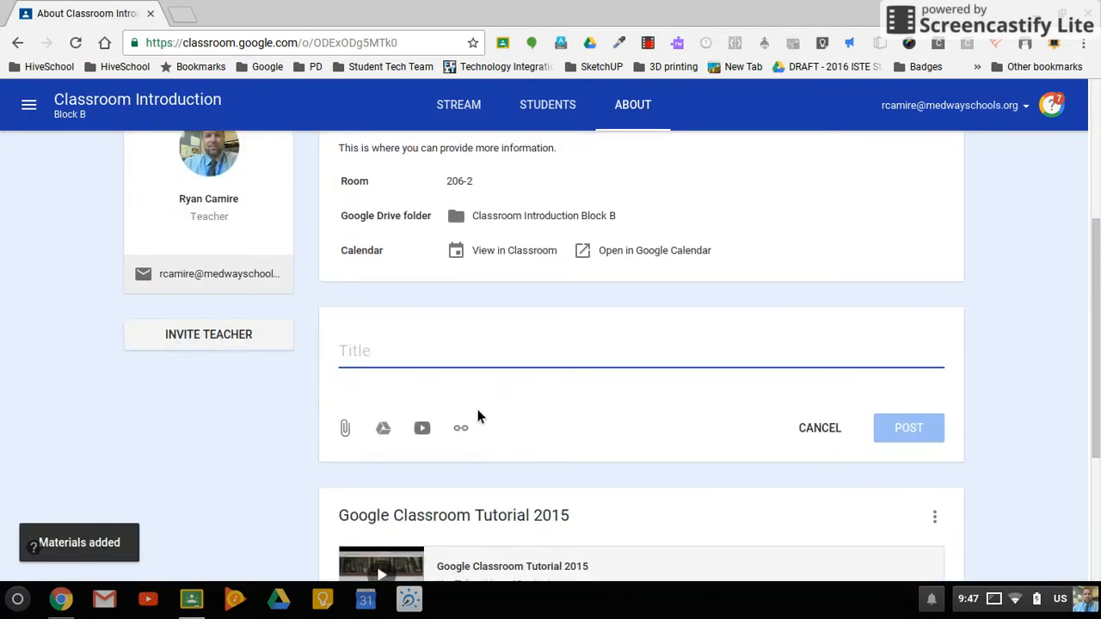
{"action": "left_click", "coordinate": [462, 429]}
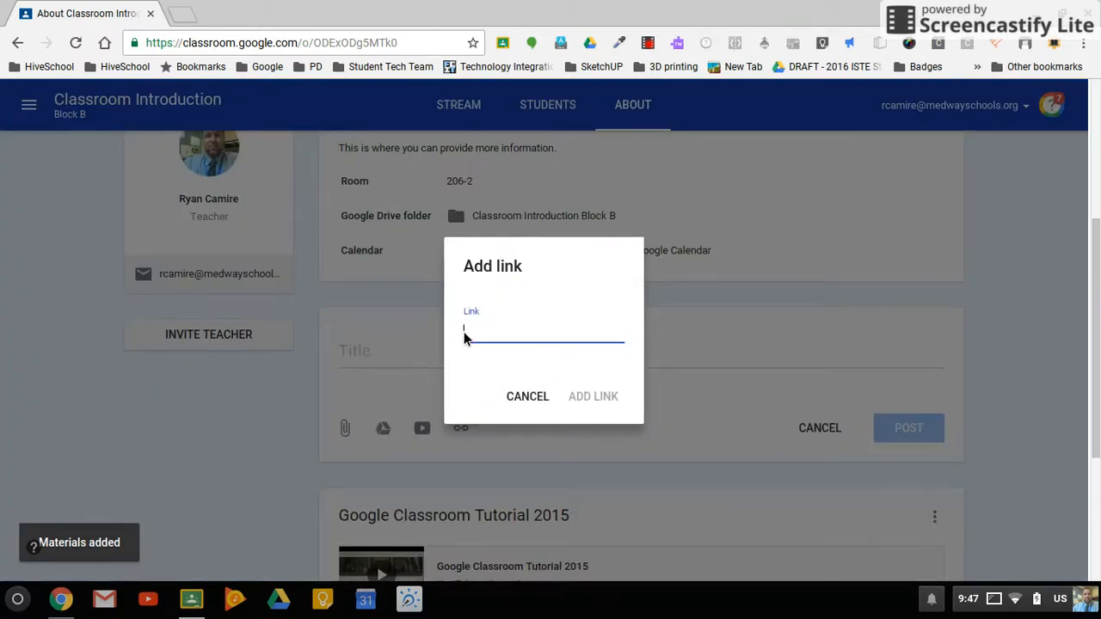
{"action": "type", "text": "Www.medwayschools."}
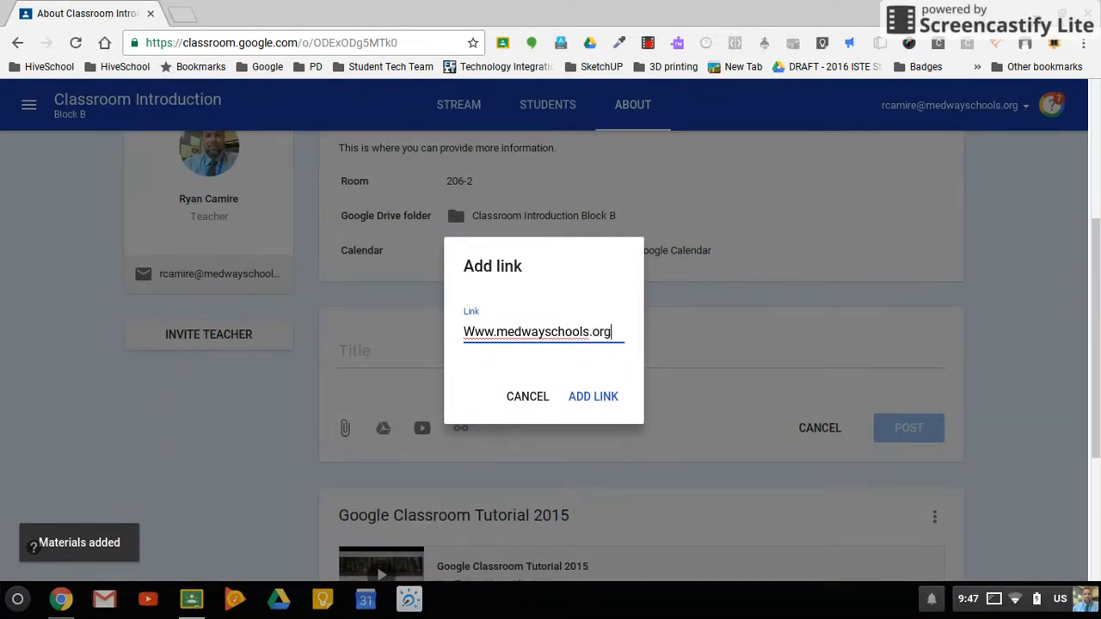
{"action": "type", "text": "org"}
{"action": "left_click", "coordinate": [592, 399]}
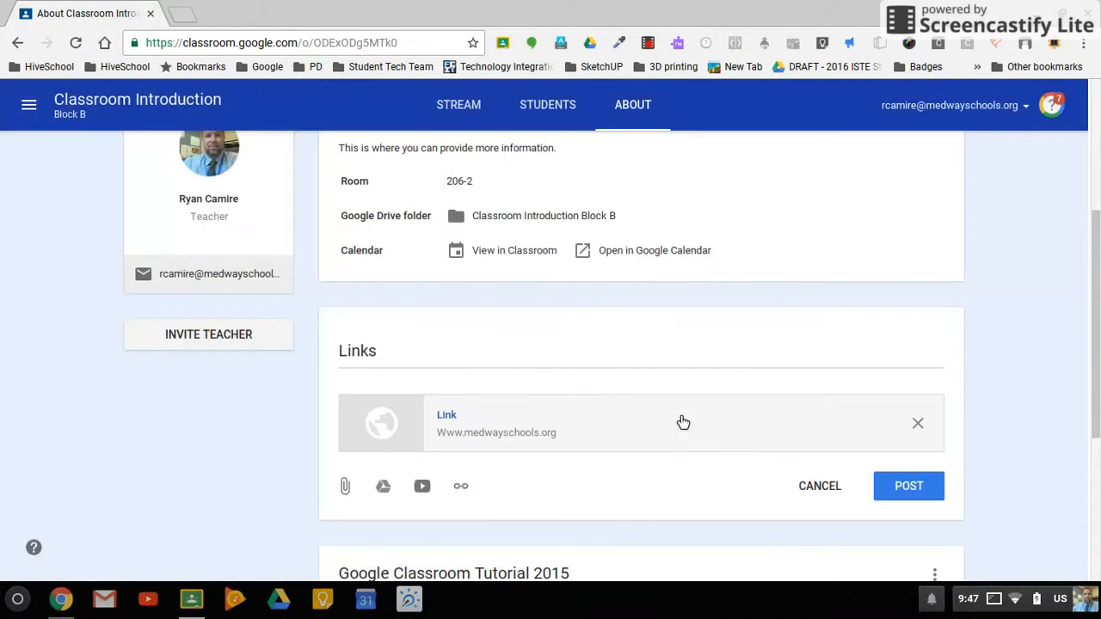
{"action": "left_click", "coordinate": [916, 504]}
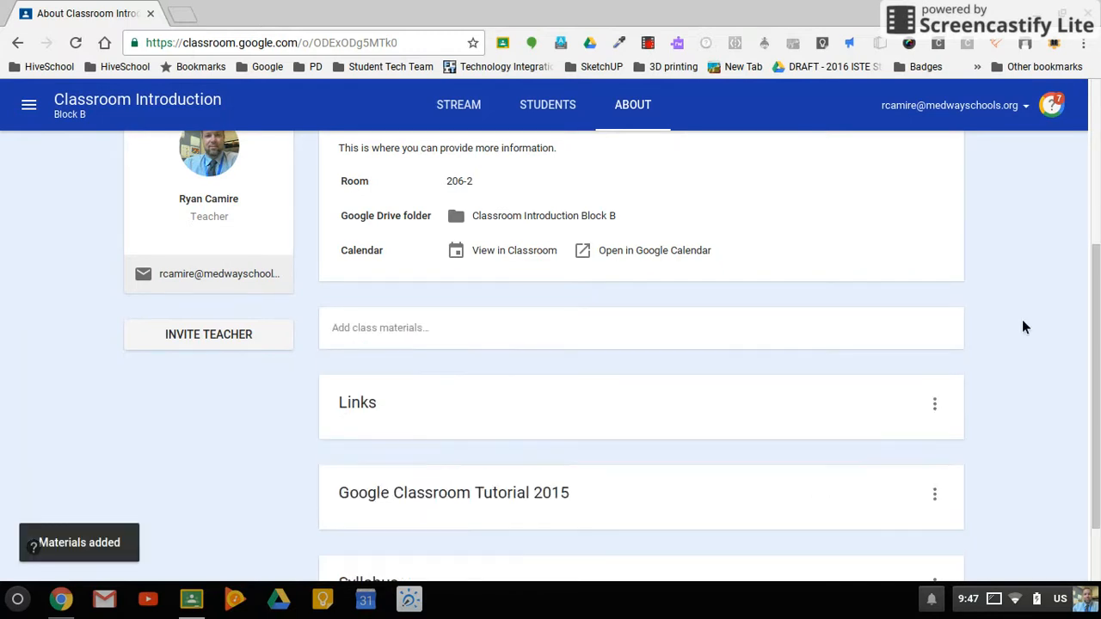
Step: Look through the class details and posted materials on the About page
{"action": "scroll", "coordinate": [1022, 322], "scroll_direction": "down", "scroll_amount": 3}
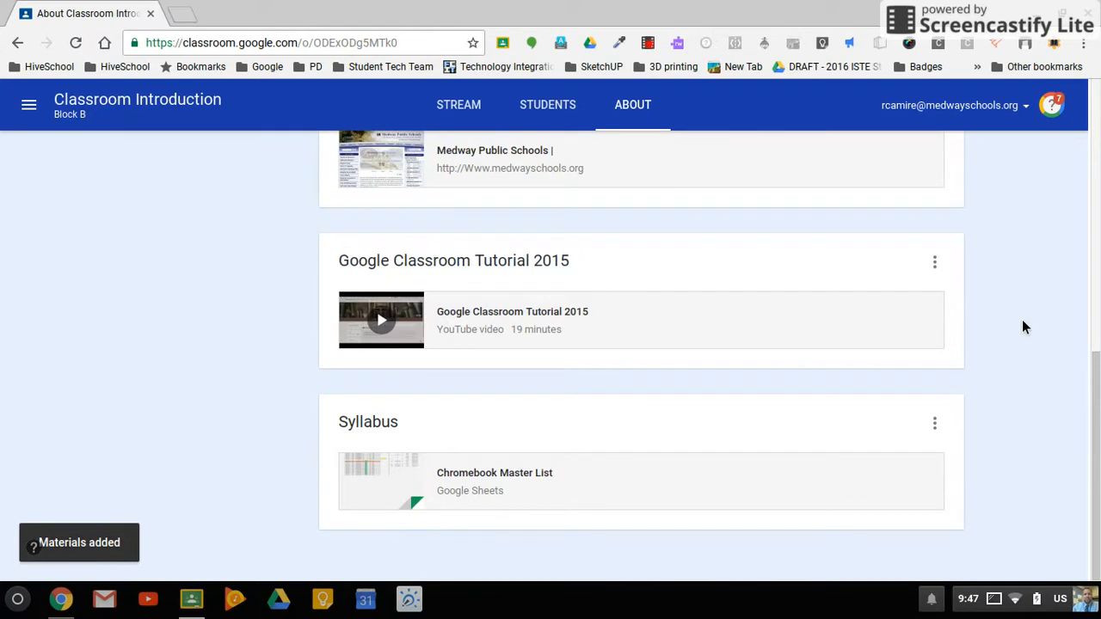
{"action": "scroll", "coordinate": [1024, 327], "scroll_direction": "up", "scroll_amount": 3}
{"action": "scroll", "coordinate": [1023, 327], "scroll_direction": "down", "scroll_amount": 1}
{"action": "scroll", "coordinate": [1023, 327], "scroll_direction": "up", "scroll_amount": 2}
{"action": "scroll", "coordinate": [1021, 325], "scroll_direction": "up", "scroll_amount": 2}
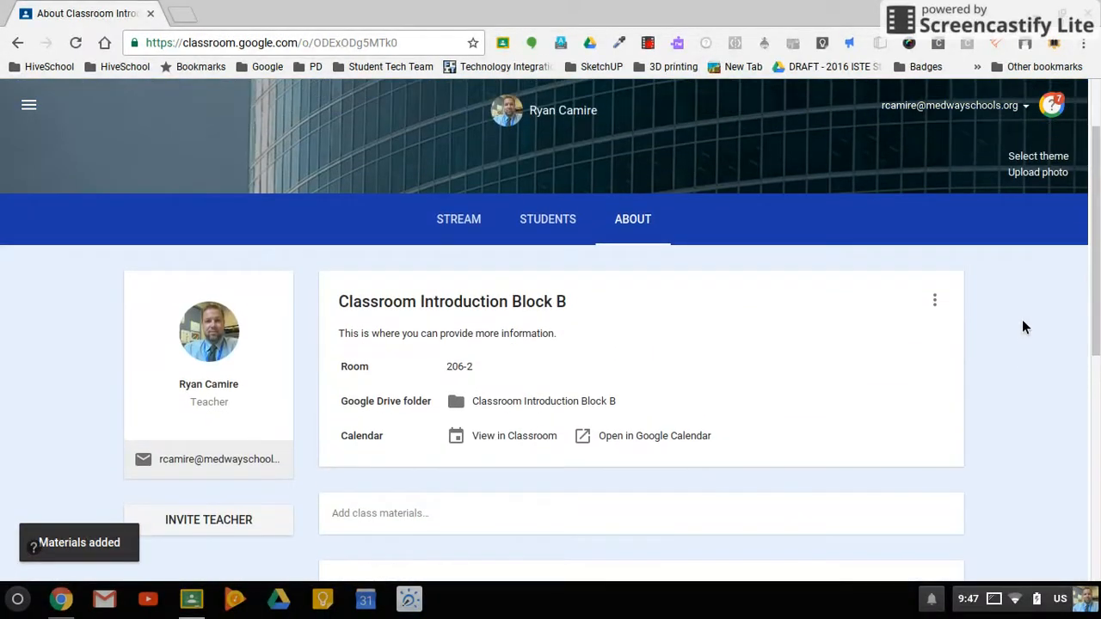
{"action": "scroll", "coordinate": [242, 556], "scroll_direction": "down", "scroll_amount": 3}
{"action": "scroll", "coordinate": [243, 555], "scroll_direction": "down", "scroll_amount": 1}
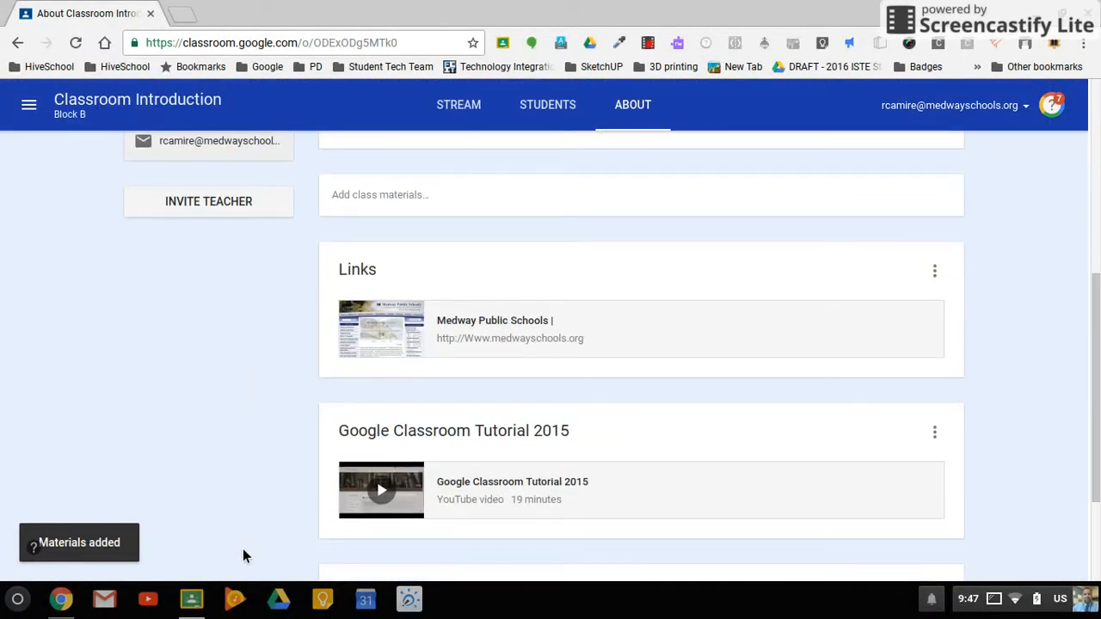
Step: Invite a co-teacher to the class, finding the contact by e-mail address and selecting the first match
{"action": "left_click", "coordinate": [224, 212]}
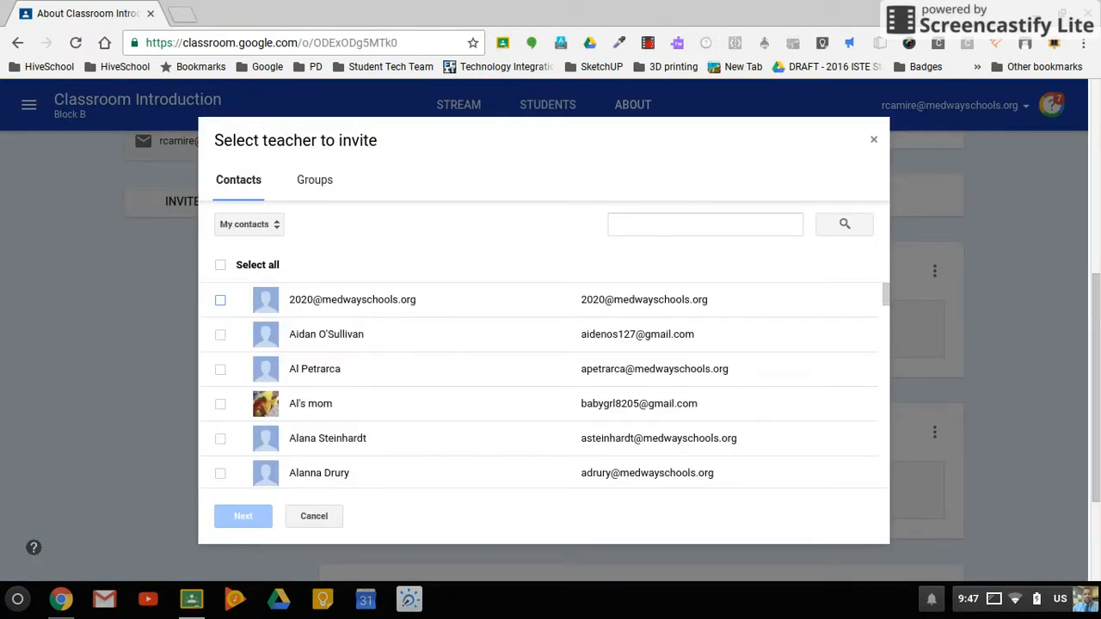
{"action": "left_click", "coordinate": [691, 235]}
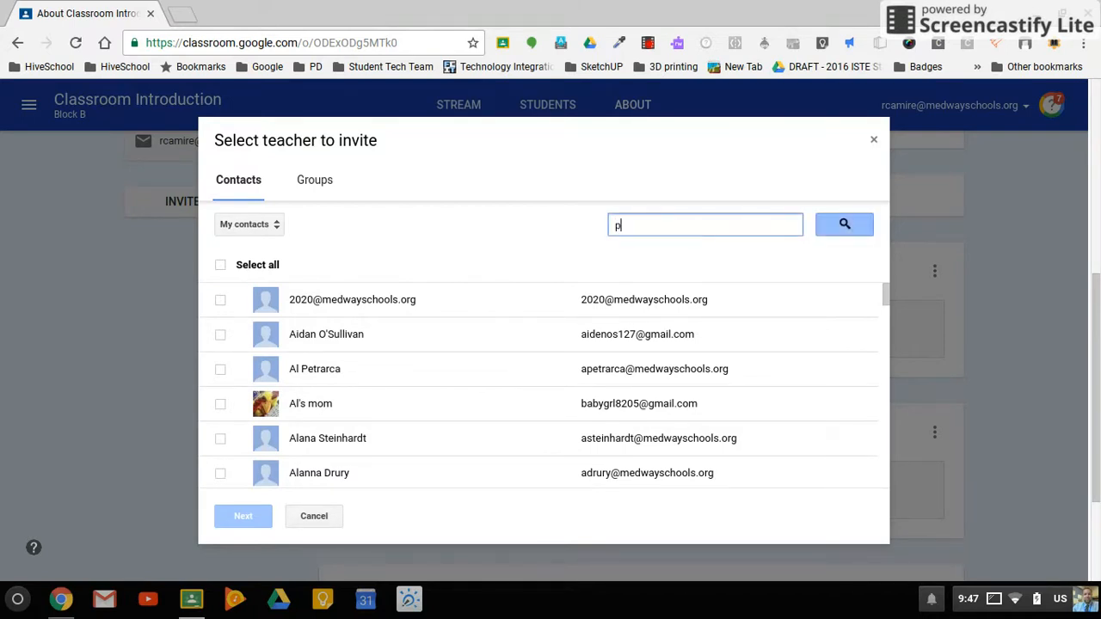
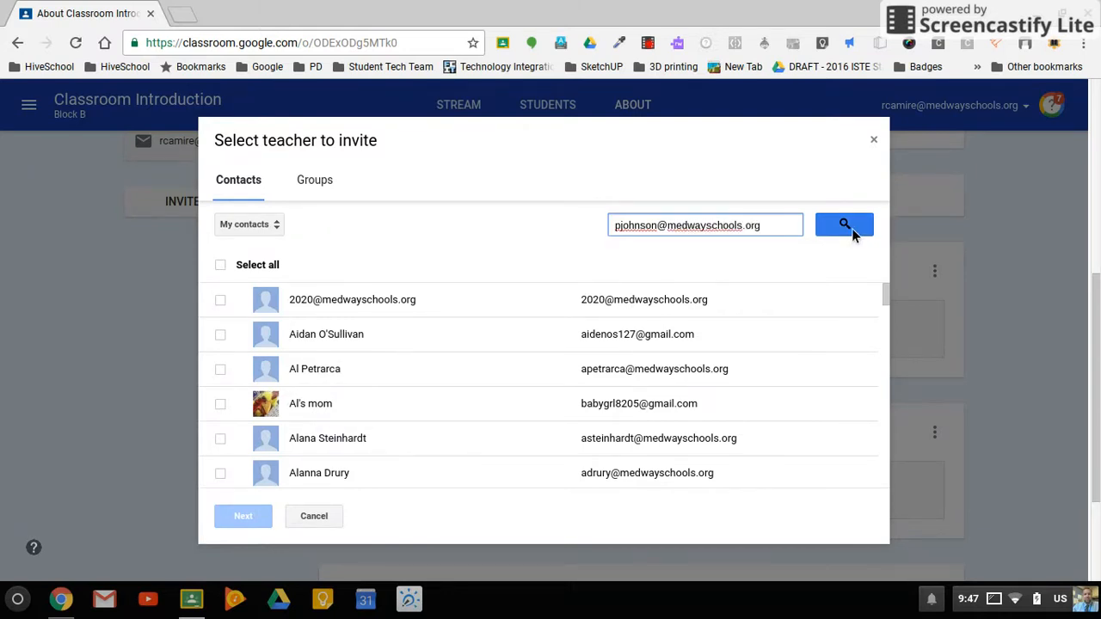
{"action": "left_click", "coordinate": [851, 228]}
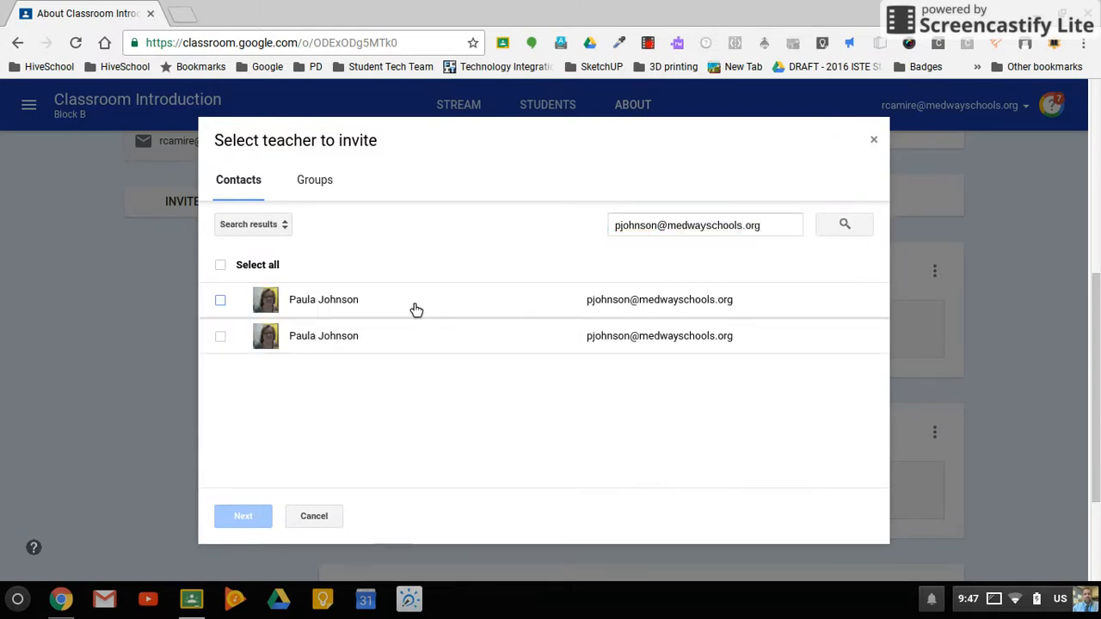
{"action": "left_click", "coordinate": [429, 299]}
{"action": "left_click", "coordinate": [250, 520]}
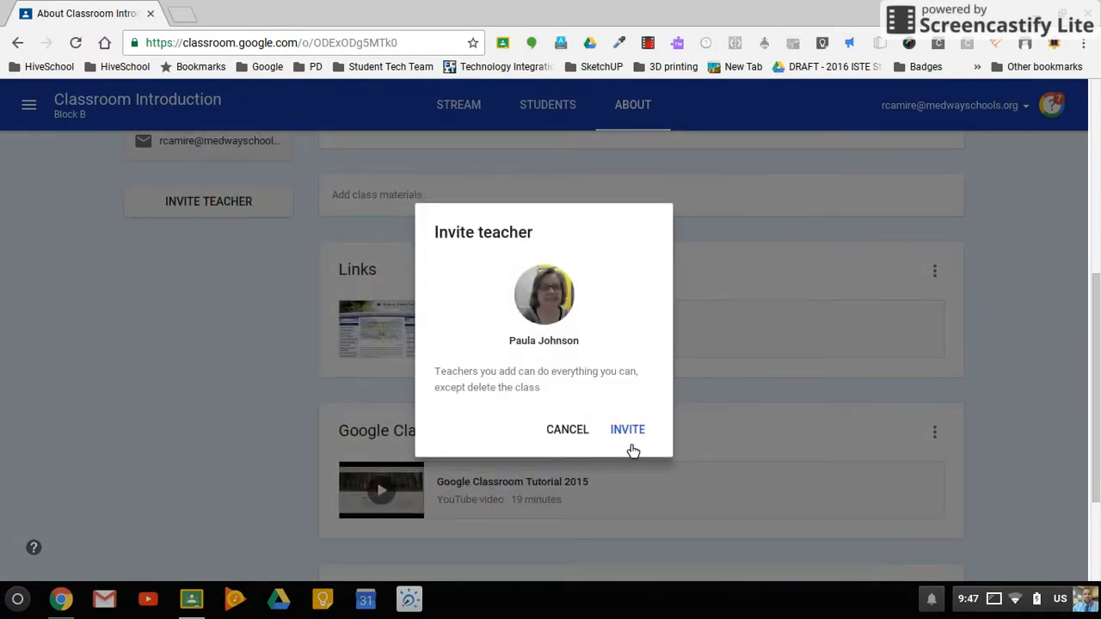
{"action": "left_click", "coordinate": [640, 432]}
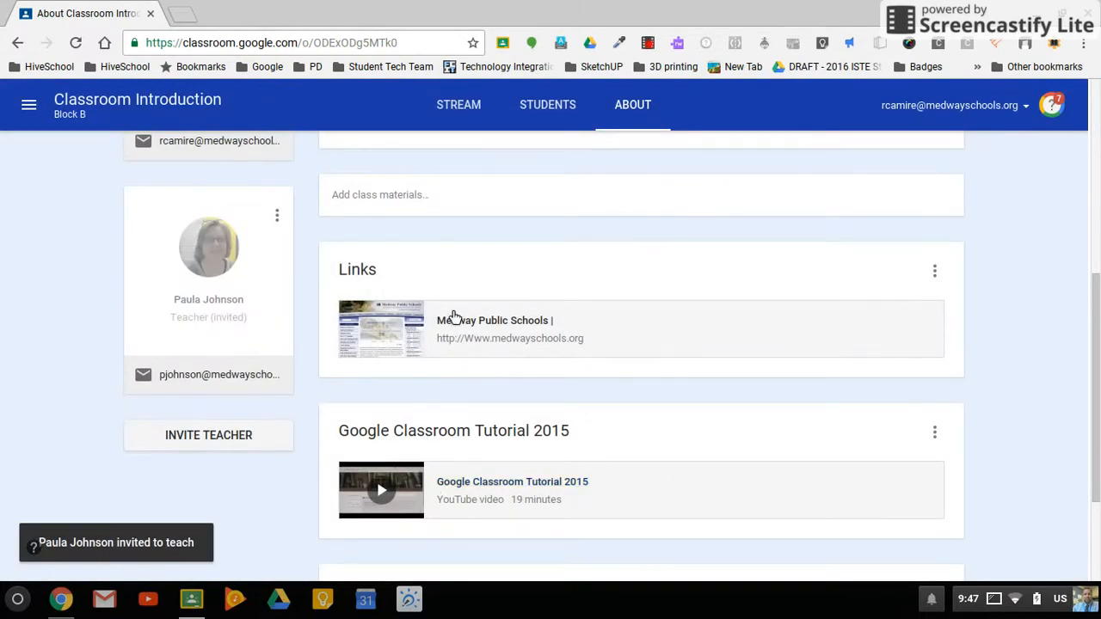
Step: Check the teachers in the class header, view the class Stream, and return to the About page
{"action": "scroll", "coordinate": [1028, 301], "scroll_direction": "up", "scroll_amount": 5}
{"action": "scroll", "coordinate": [1032, 308], "scroll_direction": "up", "scroll_amount": 1}
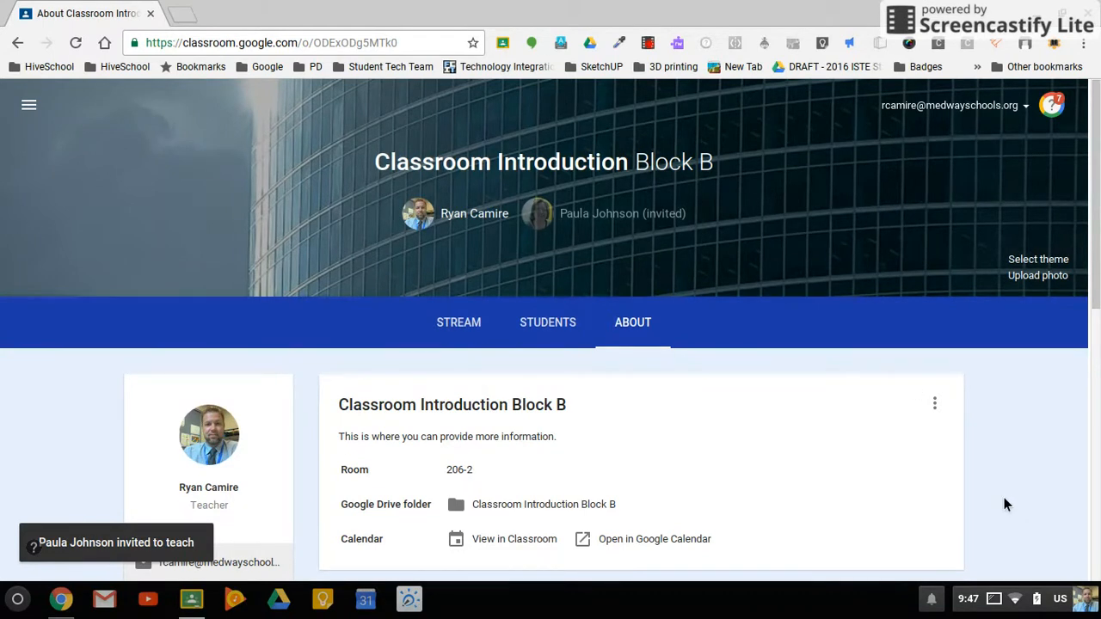
{"action": "scroll", "coordinate": [1003, 492], "scroll_direction": "down", "scroll_amount": 3}
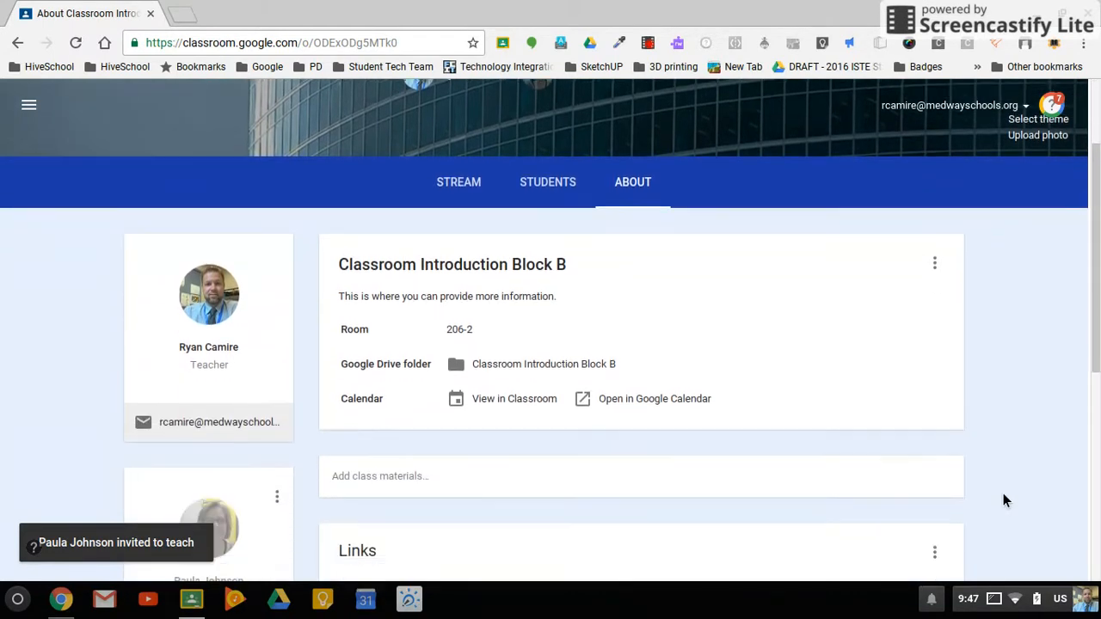
{"action": "left_click", "coordinate": [457, 181]}
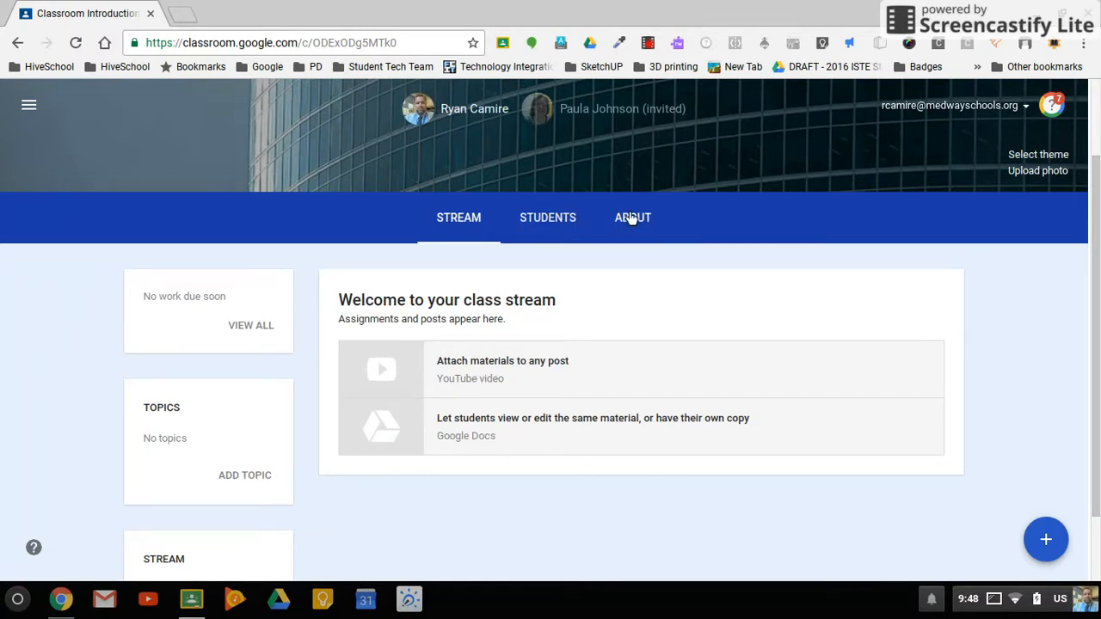
{"action": "left_click", "coordinate": [658, 233]}
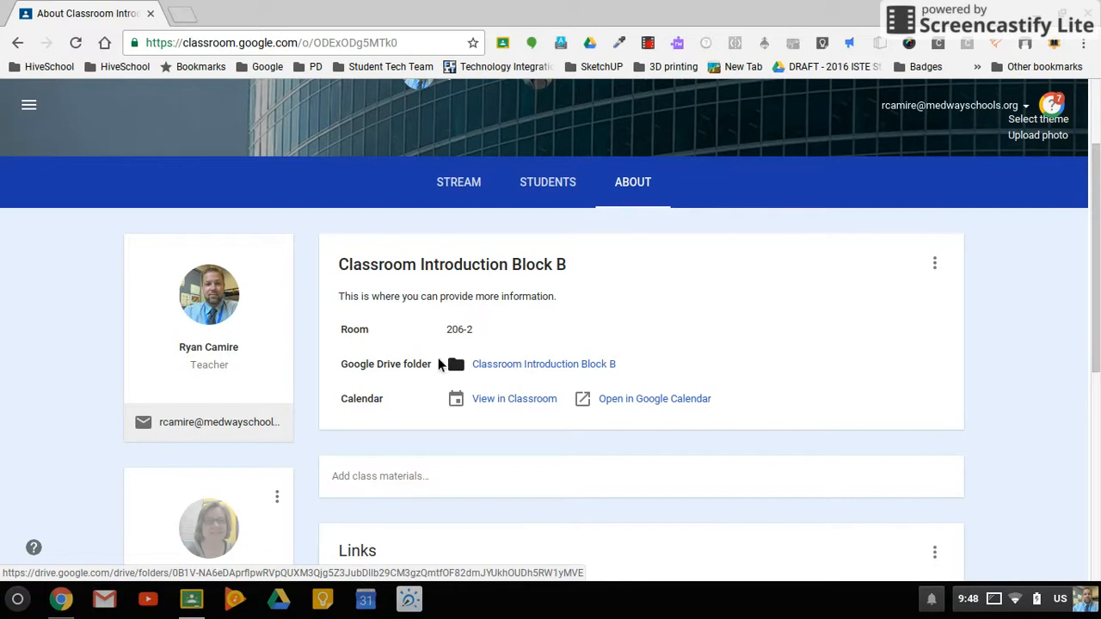
Step: Open the class's Google Drive folder and look through the class folders in its parent Classroom folder
{"action": "left_click", "coordinate": [519, 367]}
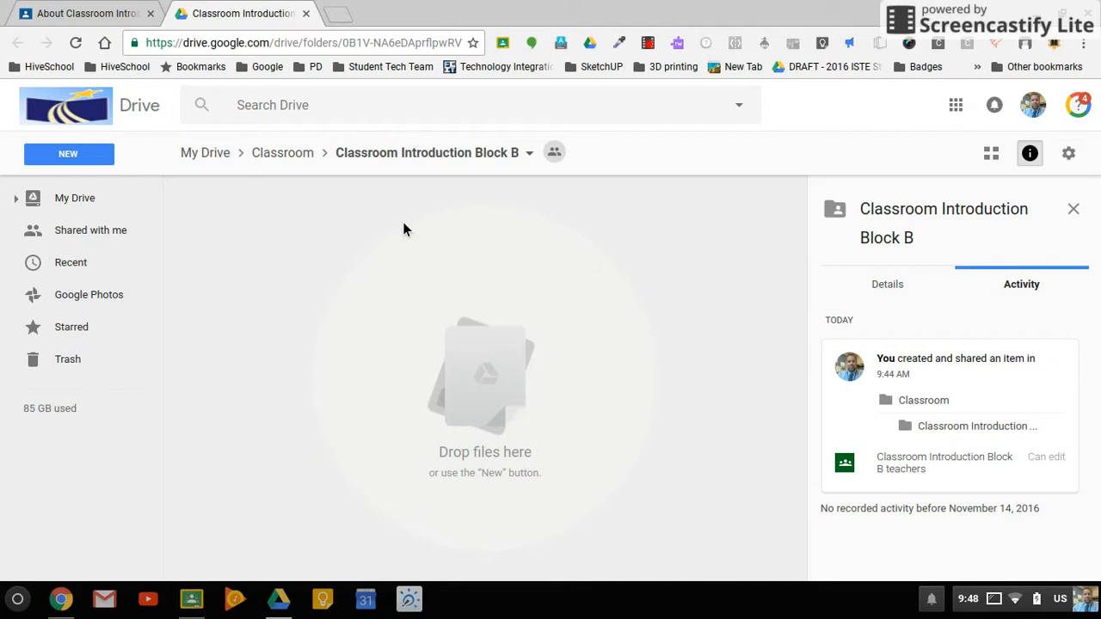
{"action": "left_click", "coordinate": [284, 153]}
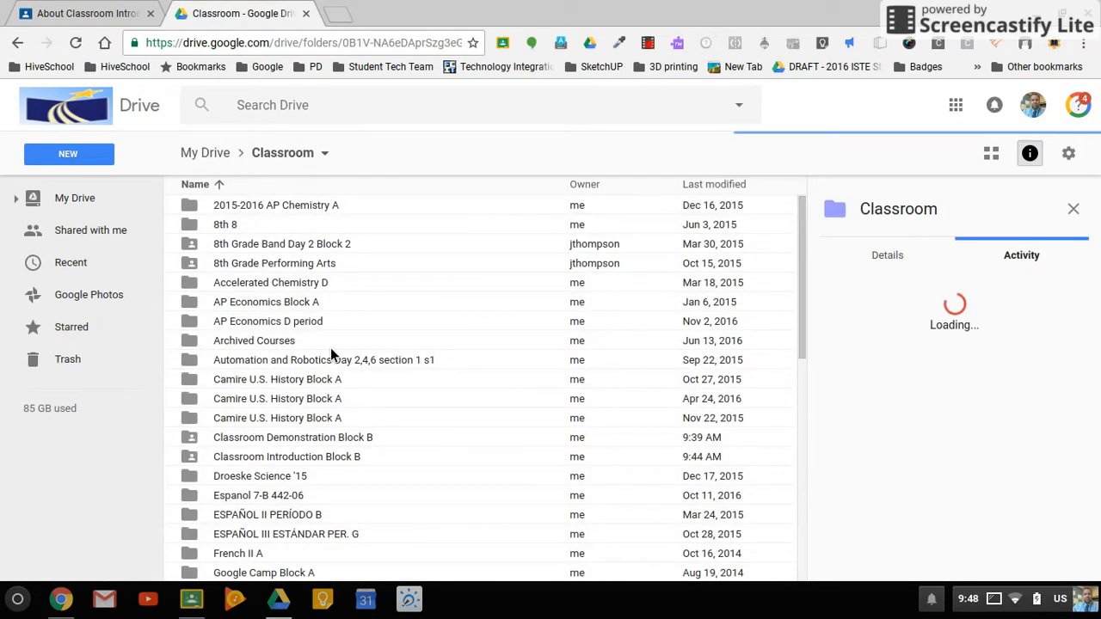
{"action": "scroll", "coordinate": [331, 353], "scroll_direction": "down", "scroll_amount": 6}
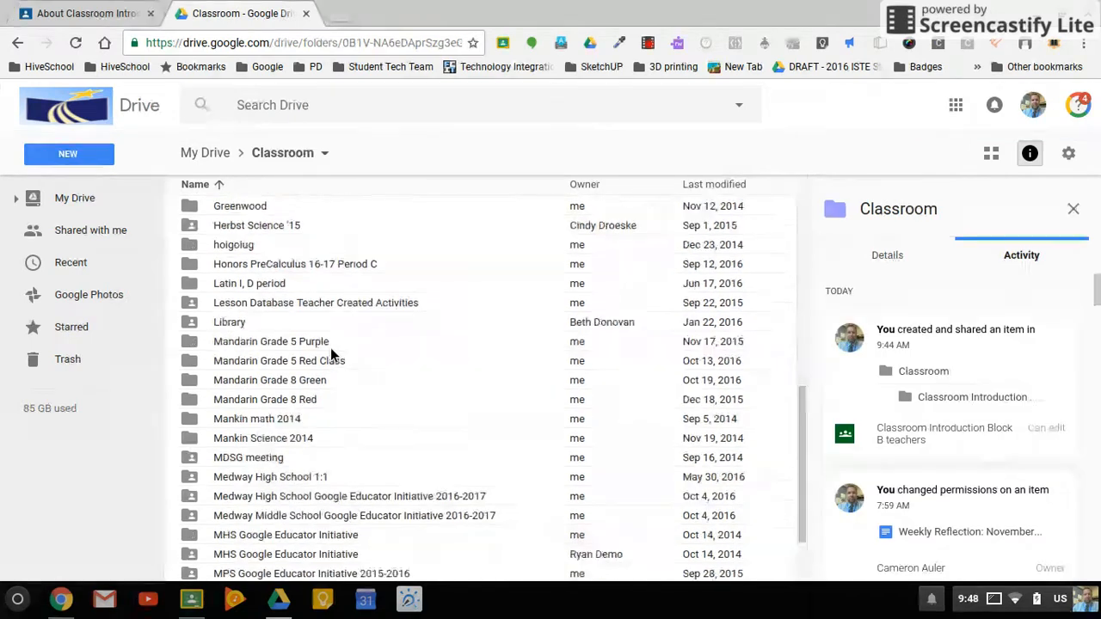
{"action": "scroll", "coordinate": [330, 347], "scroll_direction": "up", "scroll_amount": 4}
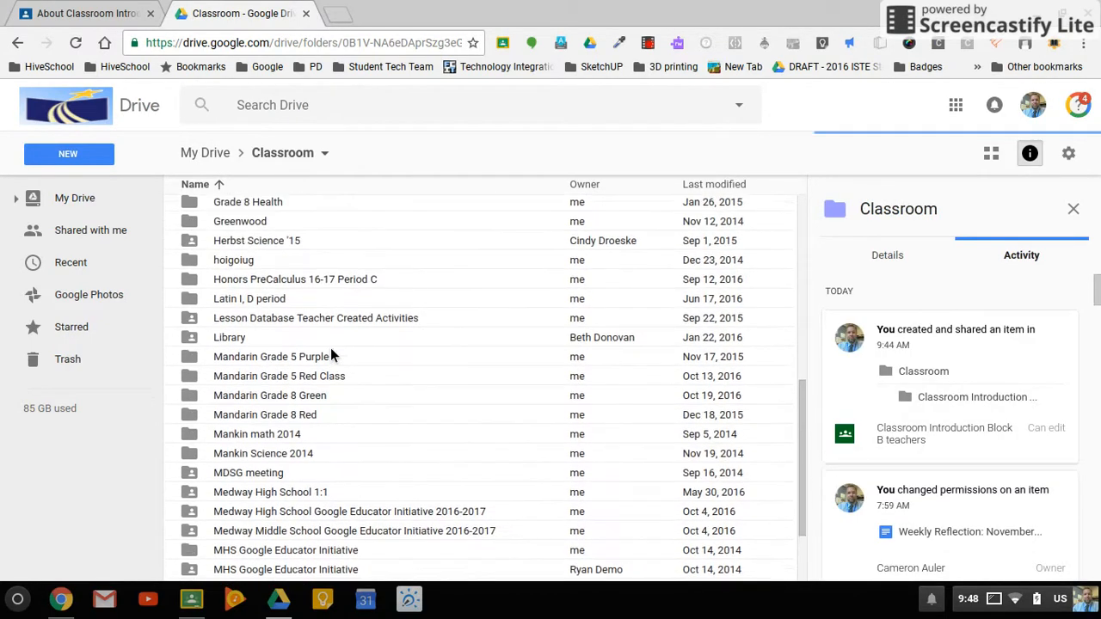
{"action": "scroll", "coordinate": [330, 354], "scroll_direction": "up", "scroll_amount": 1}
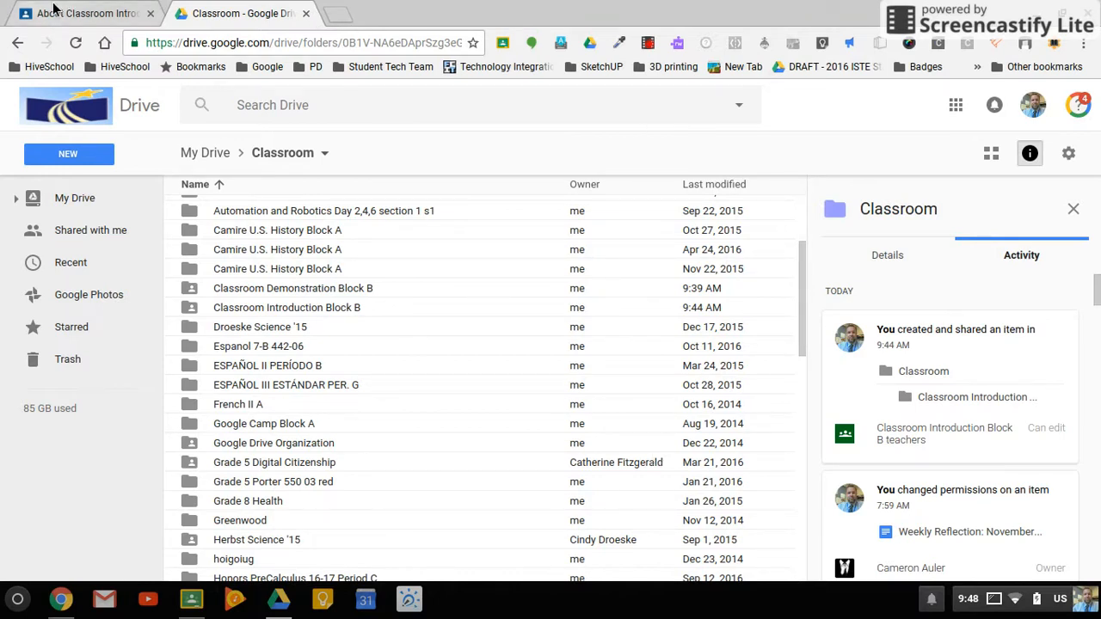
Step: Switch back to Google Classroom and view the class code and guardian e-mail settings on the Students page
{"action": "left_click", "coordinate": [81, 13]}
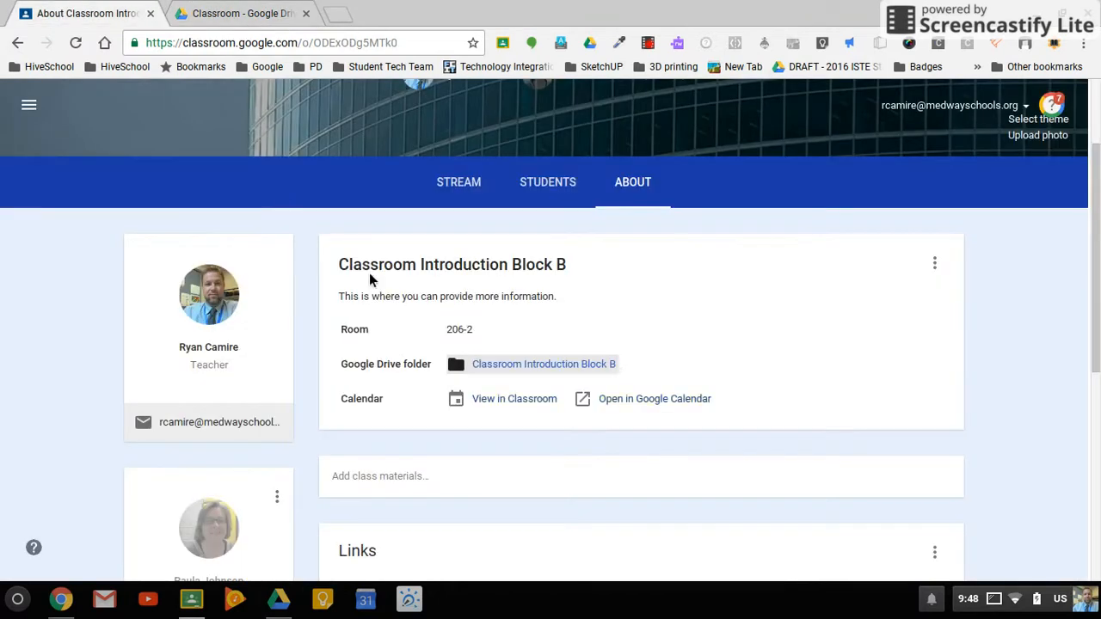
{"action": "left_click", "coordinate": [479, 185]}
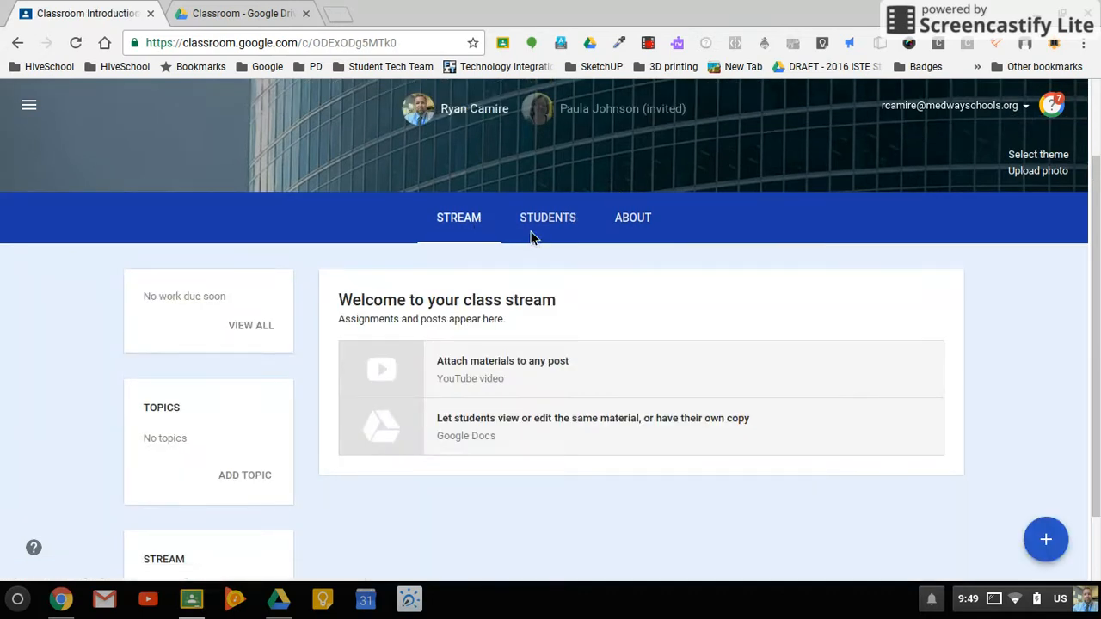
{"action": "left_click", "coordinate": [586, 217]}
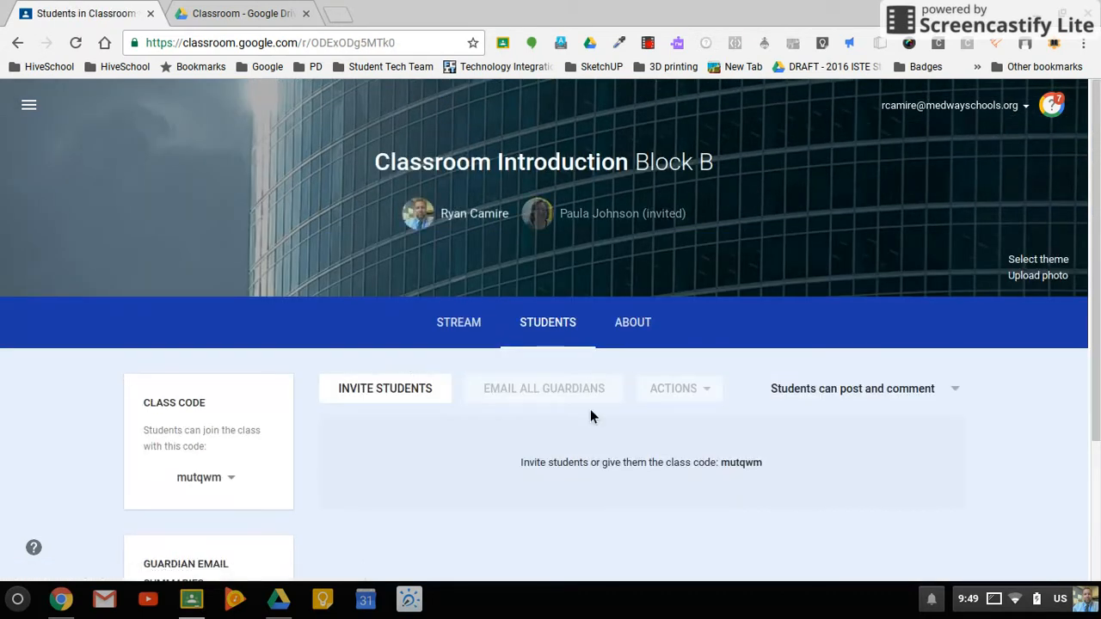
{"action": "scroll", "coordinate": [1052, 445], "scroll_direction": "down", "scroll_amount": 3}
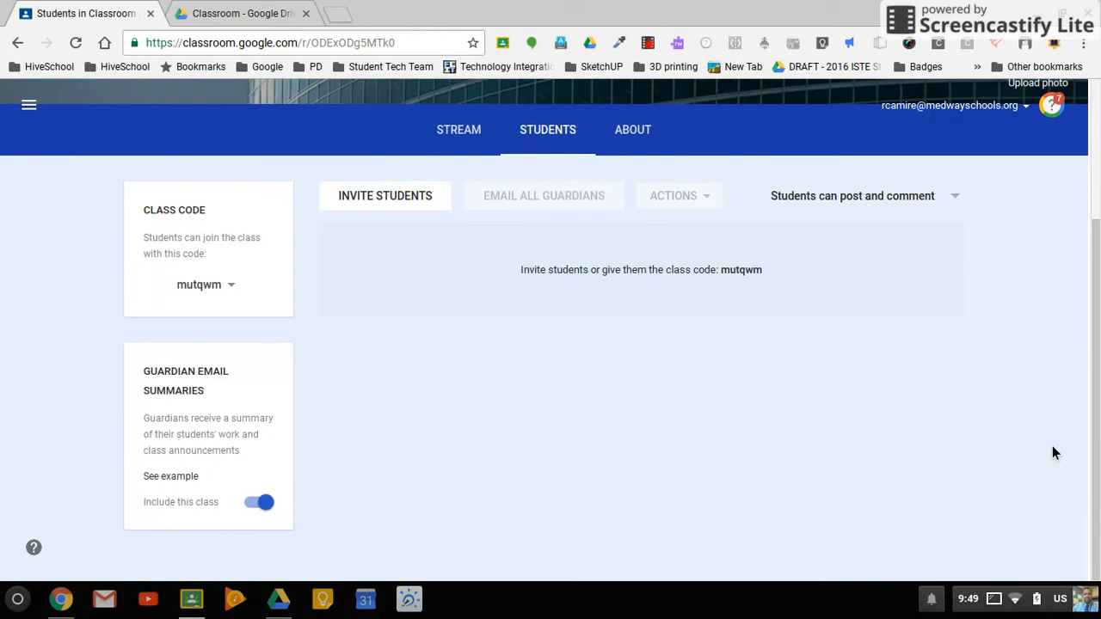